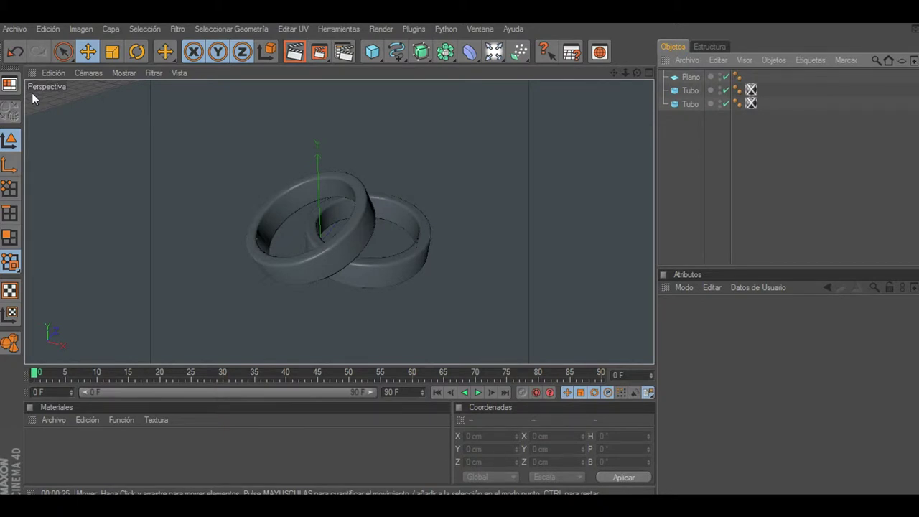
# Orbit around the two interlocked rings to inspect them above the floor.
pyautogui.click(482, 133)
pyautogui.keyDown('alt'); pyautogui.moveTo(457, 256); pyautogui.dragTo(459, 247); pyautogui.keyUp('alt')
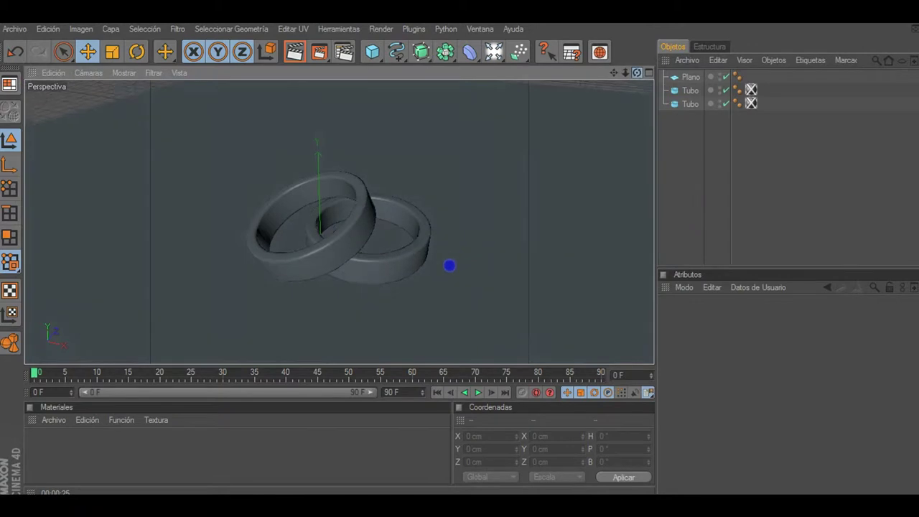
pyautogui.click(681, 90)
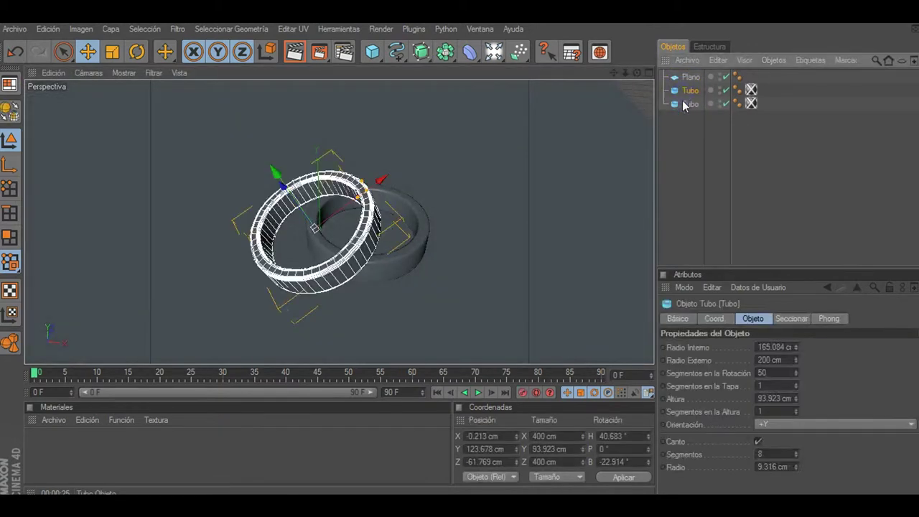
pyautogui.click(379, 50)
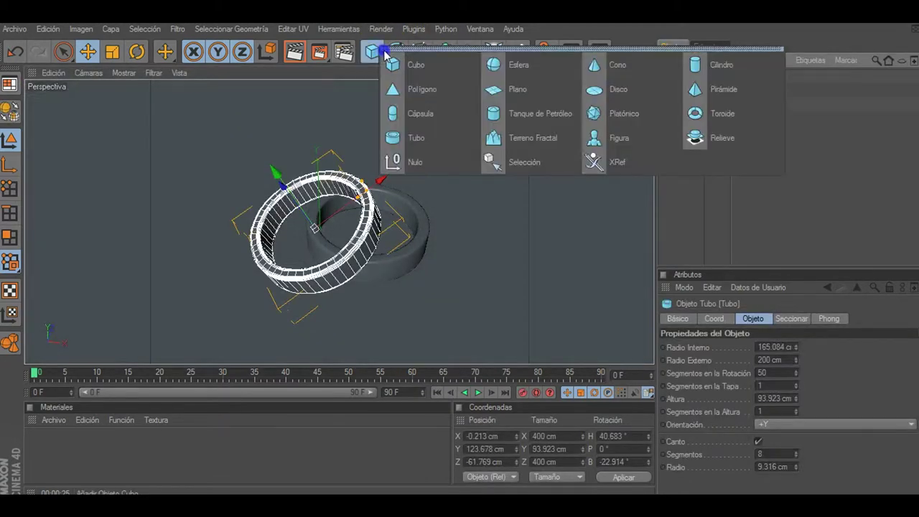
pyautogui.click(795, 400)
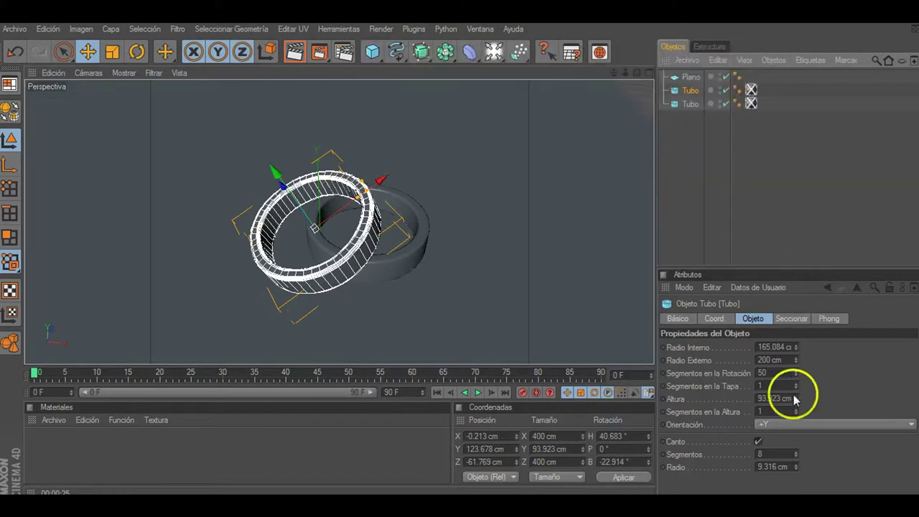
pyautogui.click(691, 165)
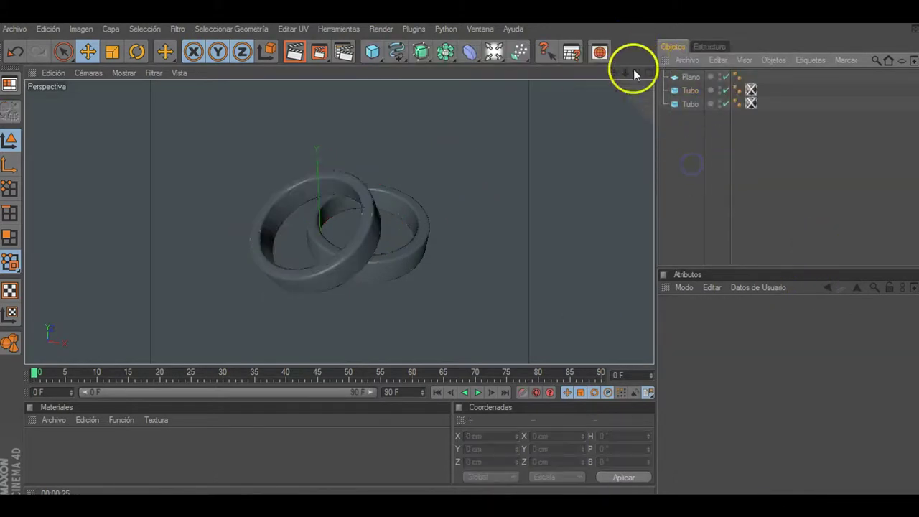
pyautogui.keyDown('alt'); pyautogui.moveTo(459, 254); pyautogui.dragTo(459, 254); pyautogui.keyUp('alt')
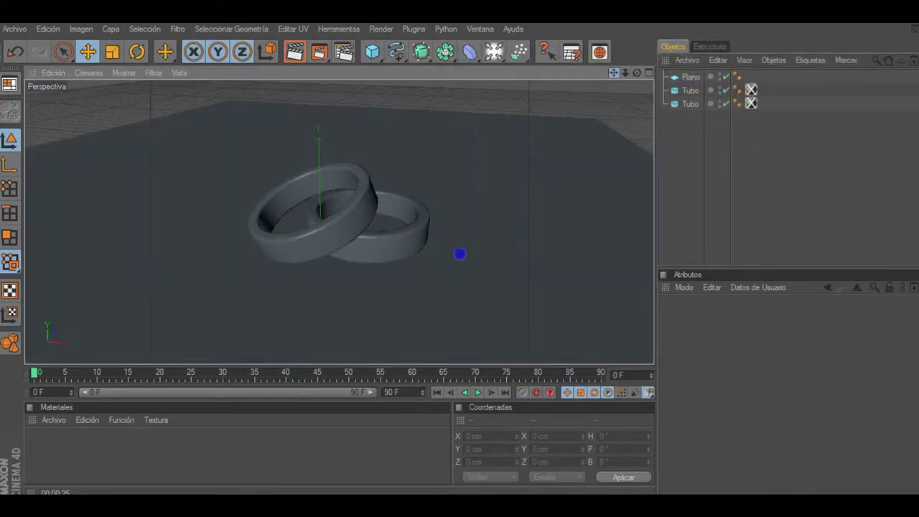
pyautogui.keyDown('alt'); pyautogui.moveTo(460, 254); pyautogui.dragTo(496, 138); pyautogui.keyUp('alt')
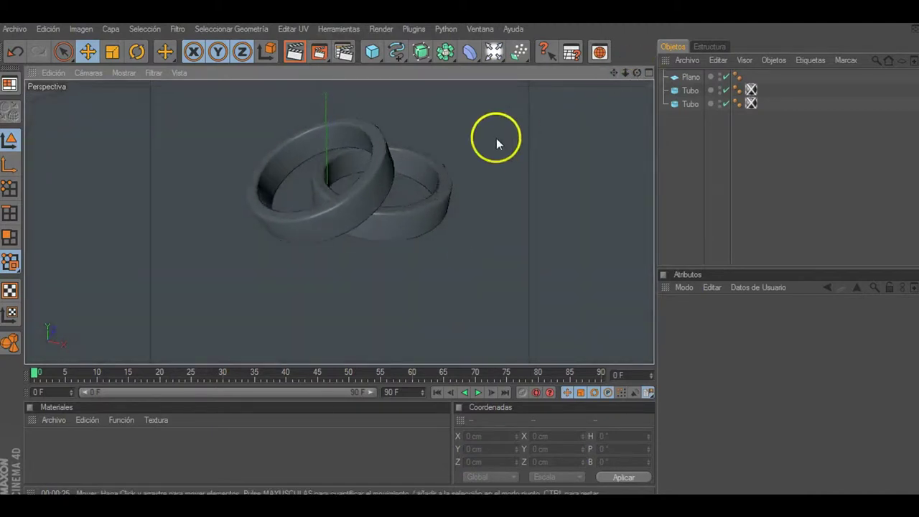
pyautogui.keyDown('alt'); pyautogui.moveTo(459, 255); pyautogui.dragTo(459, 254); pyautogui.keyUp('alt')
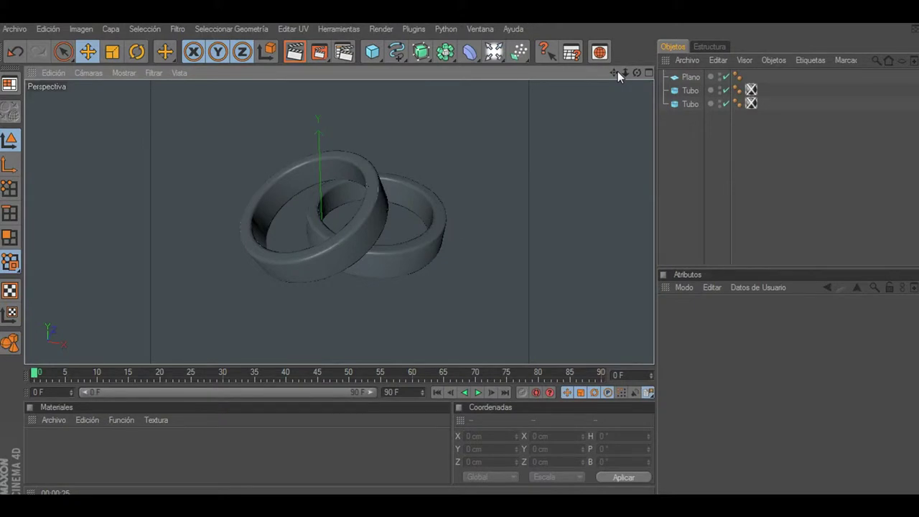
# Disable and delete the Cáusticas effect in the render settings, then close them.
pyautogui.click(346, 52)
pyautogui.click(175, 249)
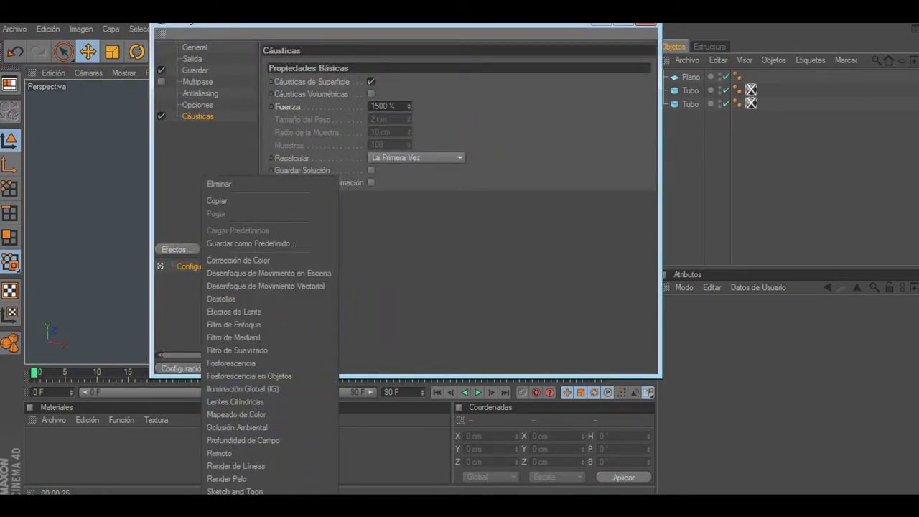
pyautogui.click(403, 66)
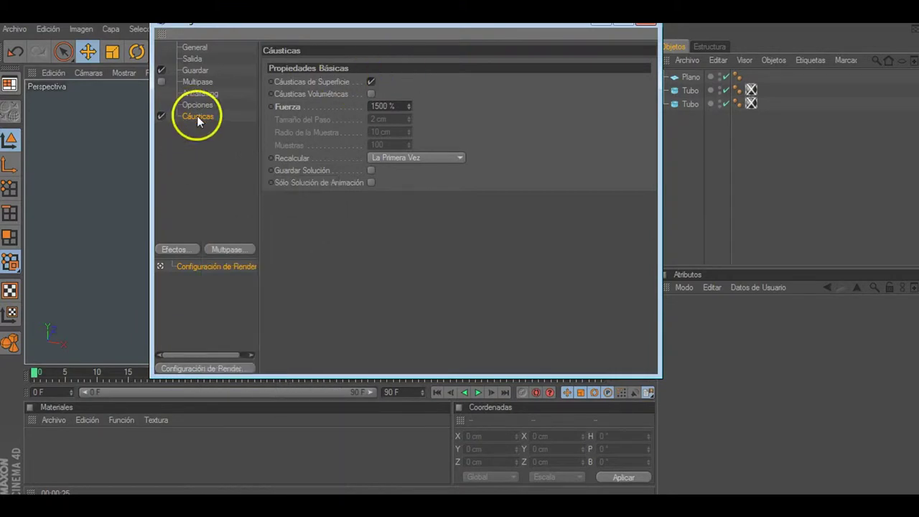
pyautogui.click(162, 116)
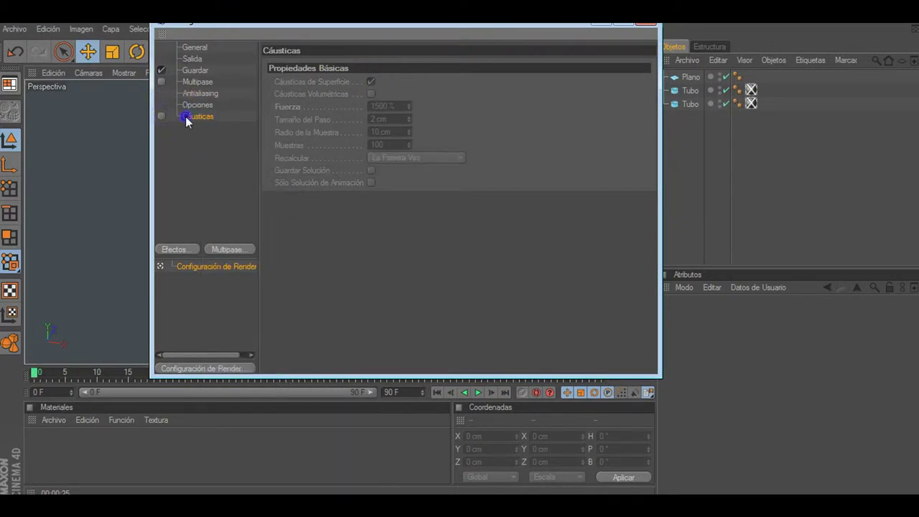
pyautogui.press('Delete')
pyautogui.click(220, 246)
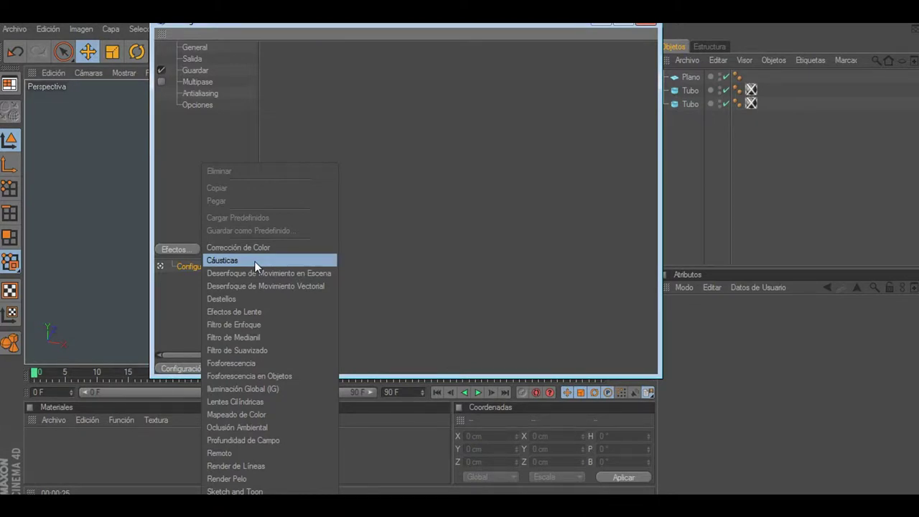
pyautogui.click(544, 174)
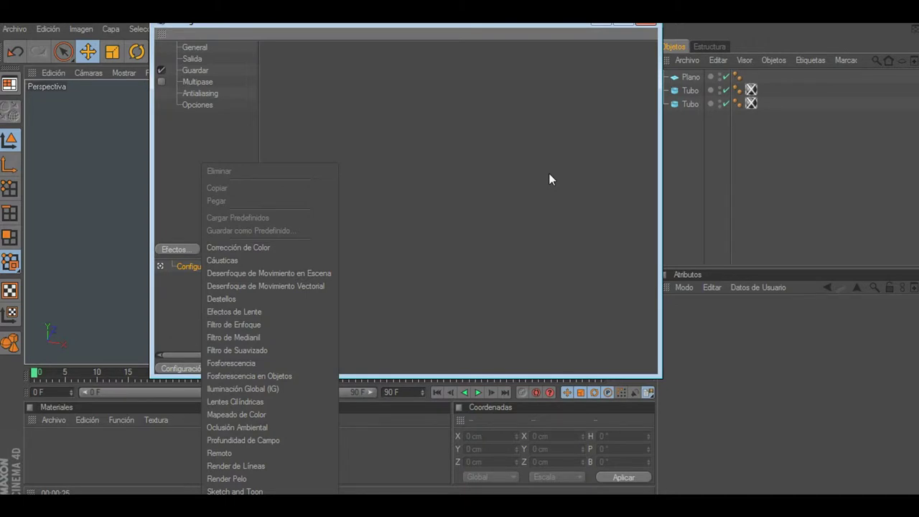
pyautogui.click(526, 143)
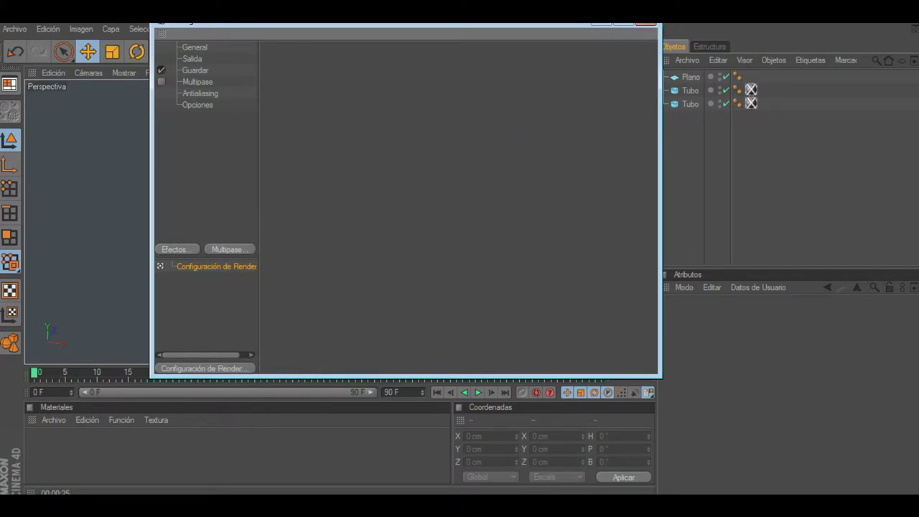
pyautogui.press('Escape')
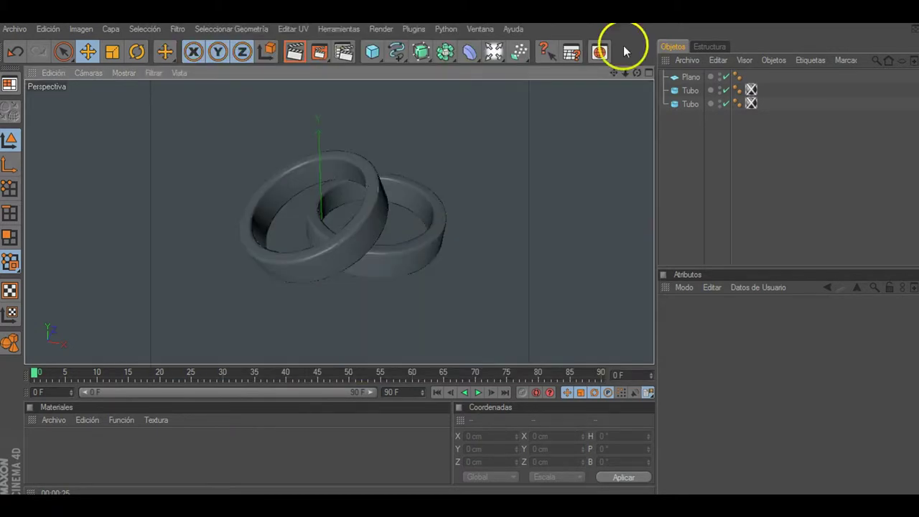
# Load the Metal-Chrome2 material and raise its reflection brightness to 100%.
pyautogui.click(599, 52)
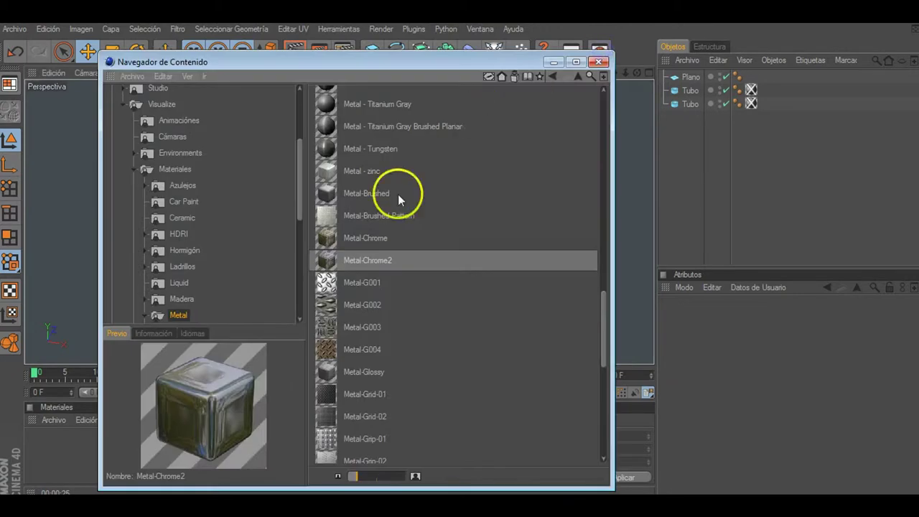
pyautogui.doubleClick(380, 266)
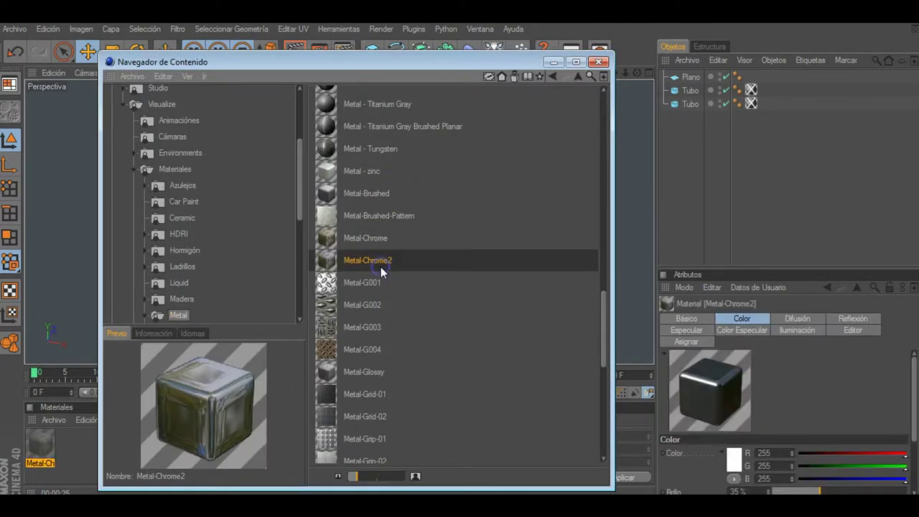
pyautogui.click(600, 62)
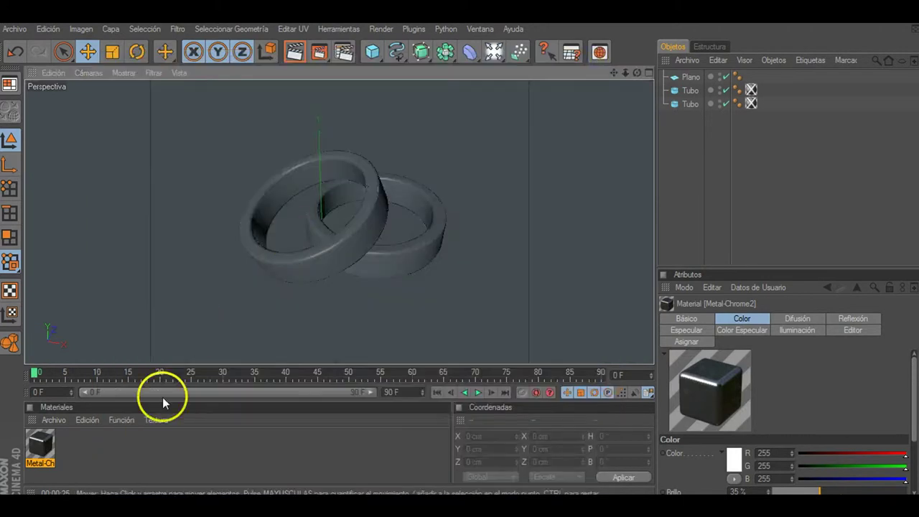
pyautogui.click(48, 444)
pyautogui.doubleClick(48, 443)
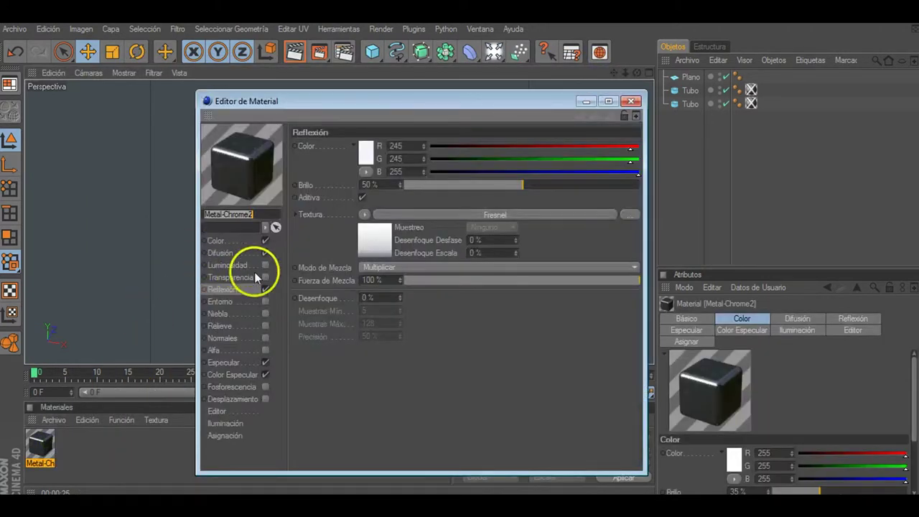
pyautogui.moveTo(591, 187); pyautogui.dragTo(639, 187)
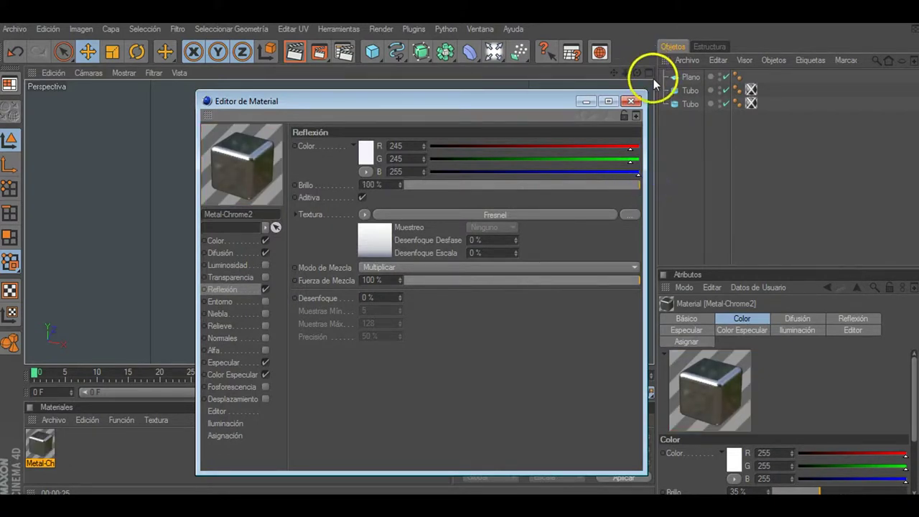
pyautogui.click(631, 101)
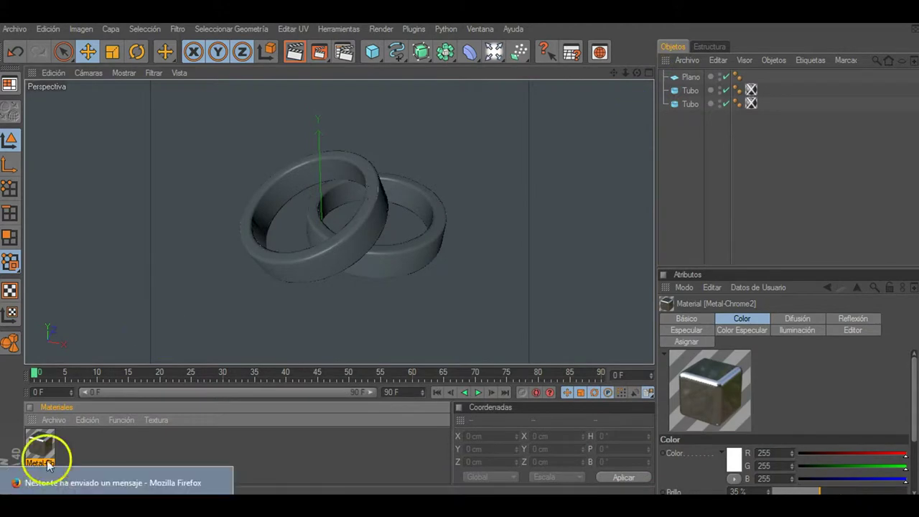
# Apply Metal-Chrome2 to both tube rings and render the viewport.
pyautogui.moveTo(47, 463); pyautogui.dragTo(261, 207)
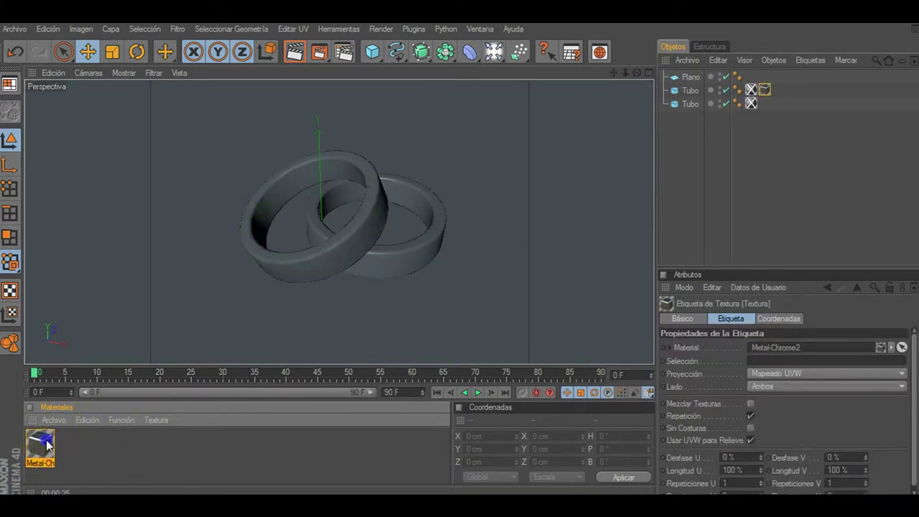
pyautogui.moveTo(403, 255); pyautogui.dragTo(406, 255)
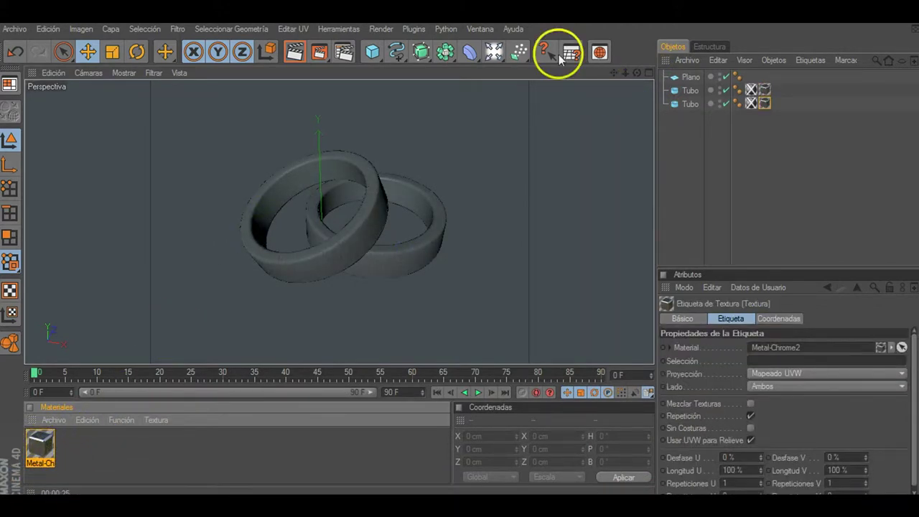
pyautogui.click(750, 99)
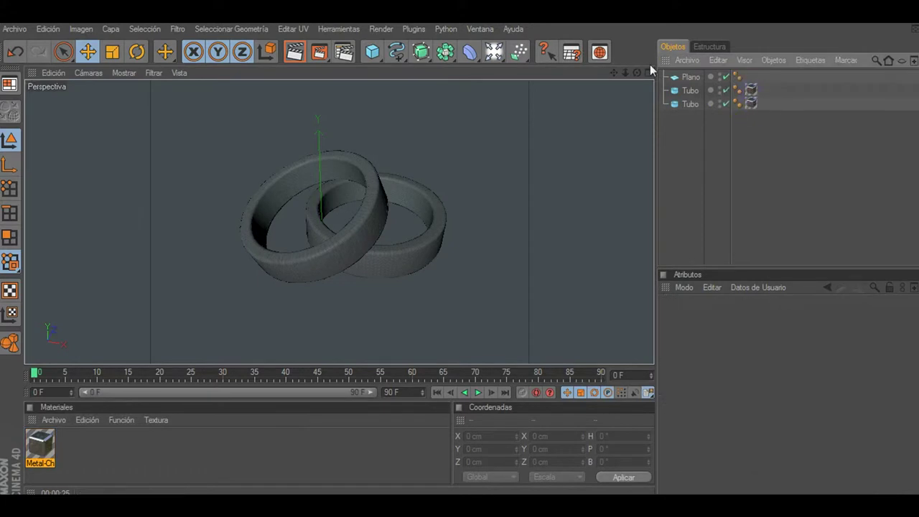
pyautogui.click(295, 52)
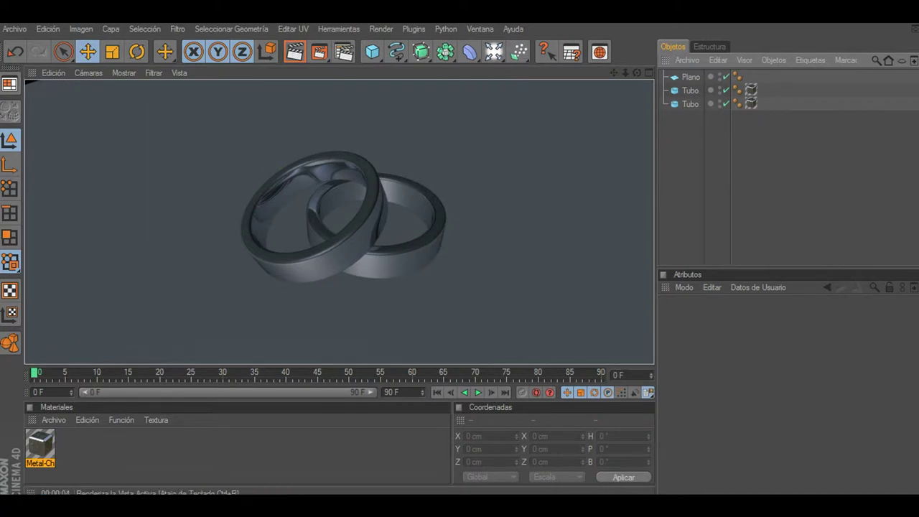
# Browse the content library to the Paredes wall materials and load Rough-Cast-02.
pyautogui.click(599, 53)
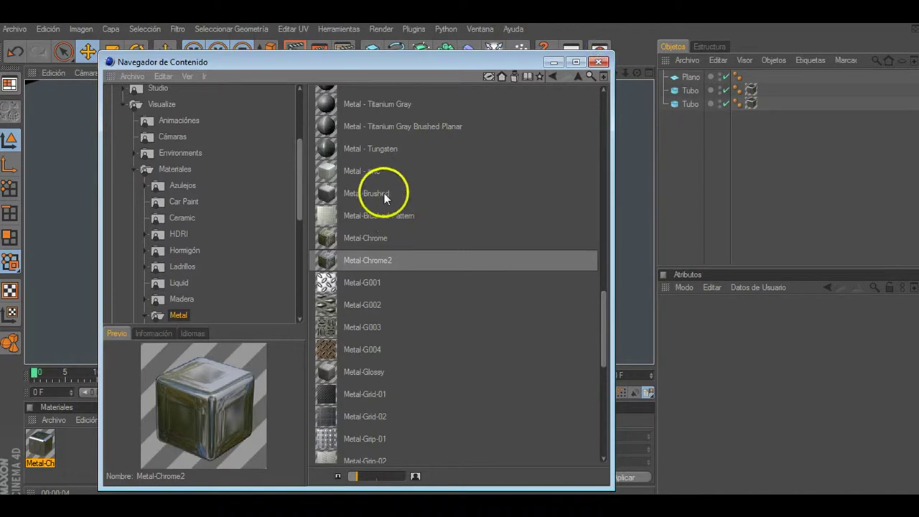
pyautogui.click(184, 186)
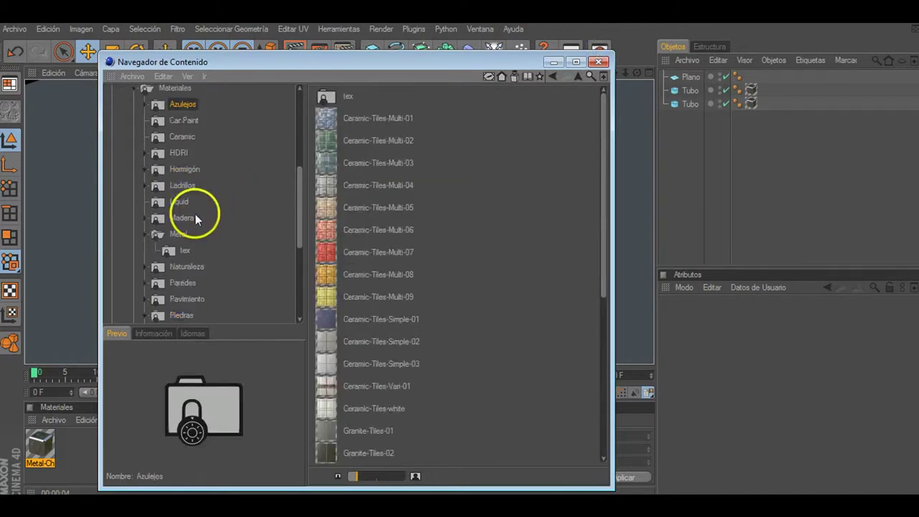
pyautogui.click(190, 219)
pyautogui.scroll(-5, 335, 202)
pyautogui.scroll(-1, 336, 203)
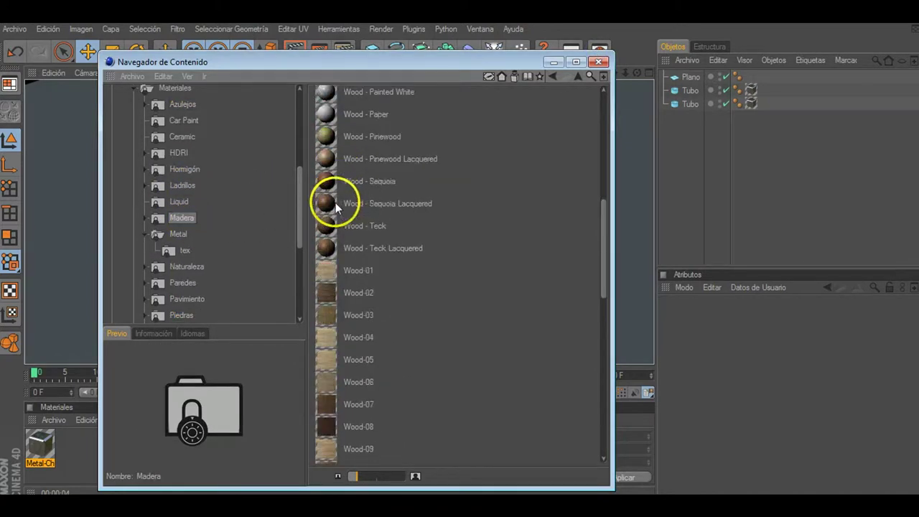
pyautogui.click(179, 283)
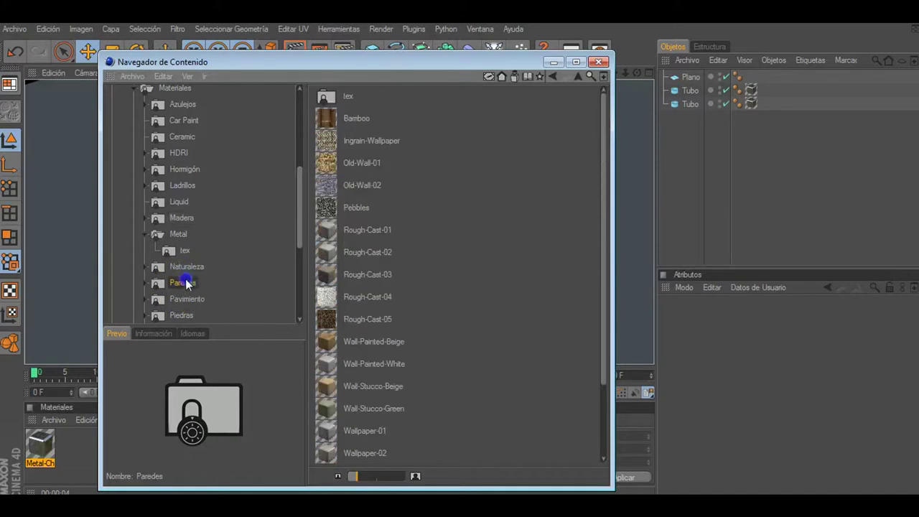
pyautogui.doubleClick(373, 252)
# Load Wall-Stucco-Green and apply it to the floor plane.
pyautogui.click(360, 228)
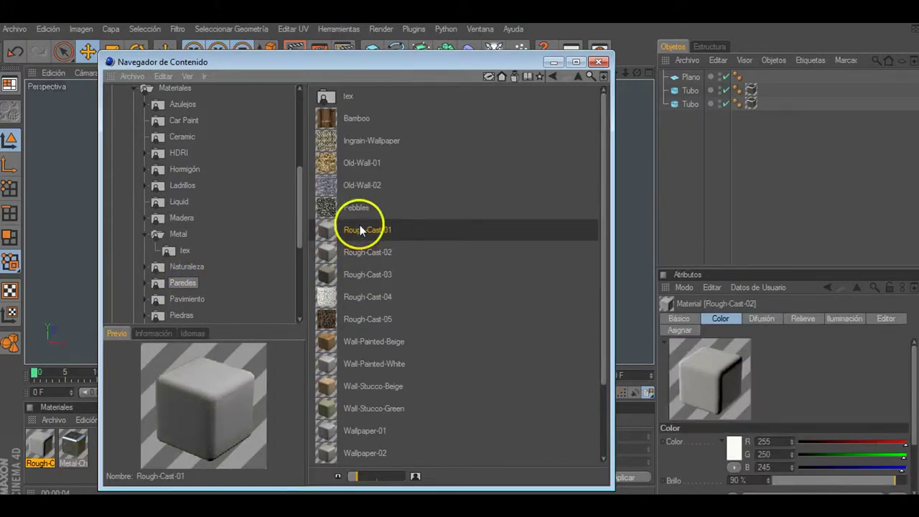
pyautogui.click(361, 343)
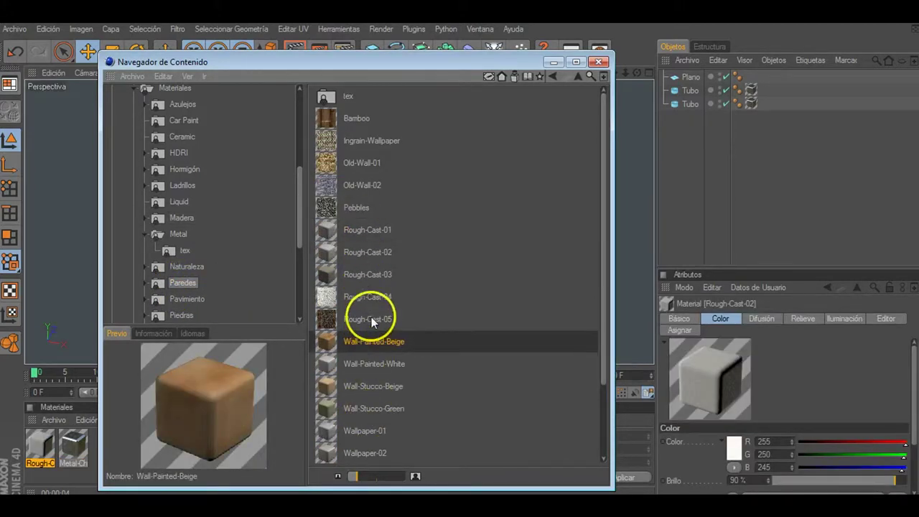
pyautogui.doubleClick(374, 410)
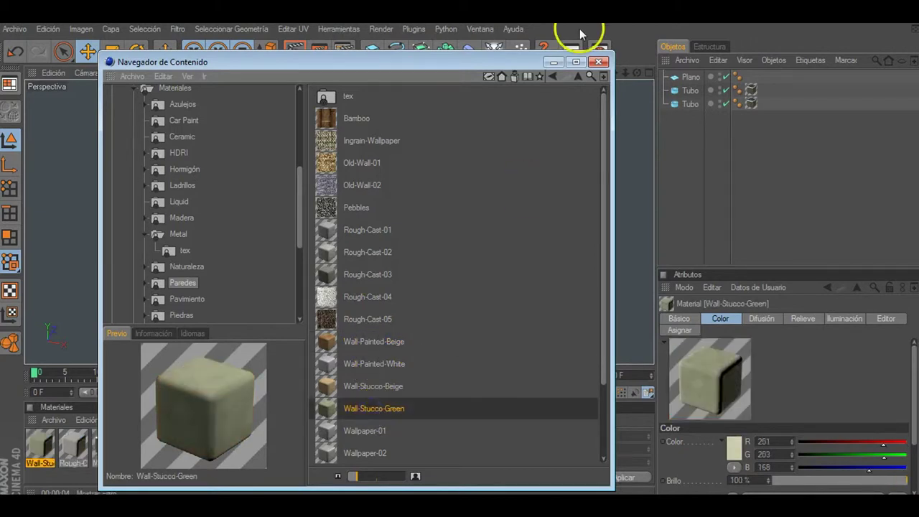
pyautogui.click(598, 62)
pyautogui.moveTo(41, 442); pyautogui.dragTo(197, 314)
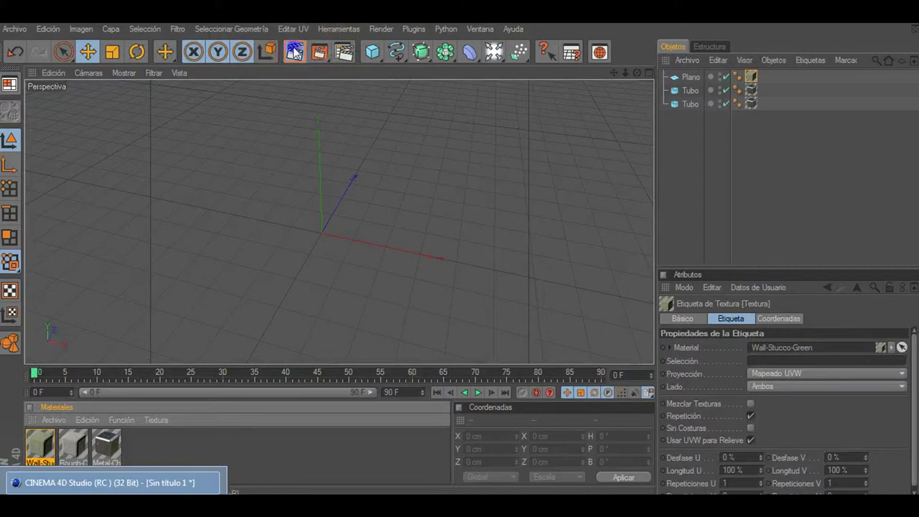
pyautogui.click(295, 53)
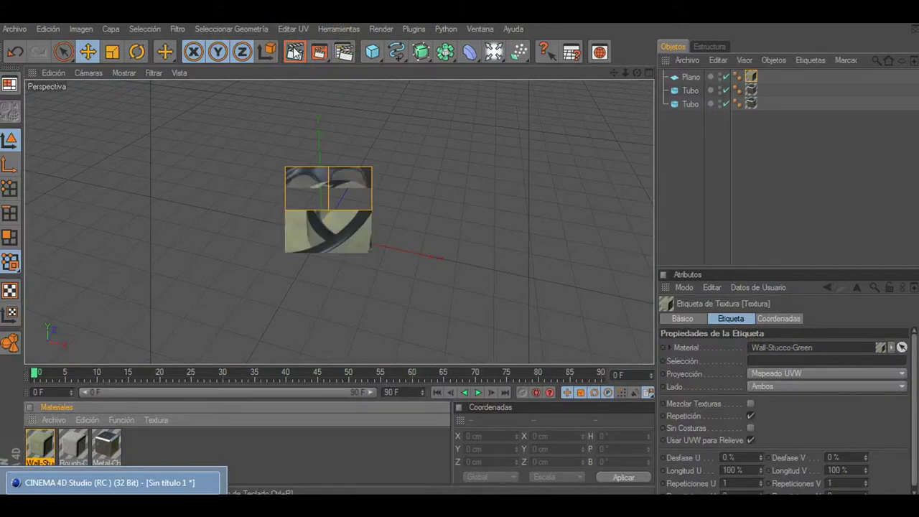
pyautogui.click(669, 264)
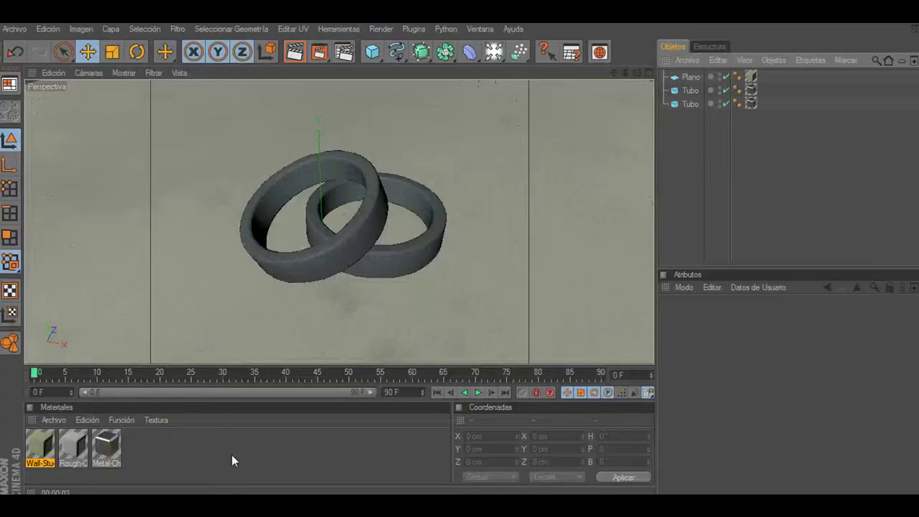
pyautogui.click(296, 53)
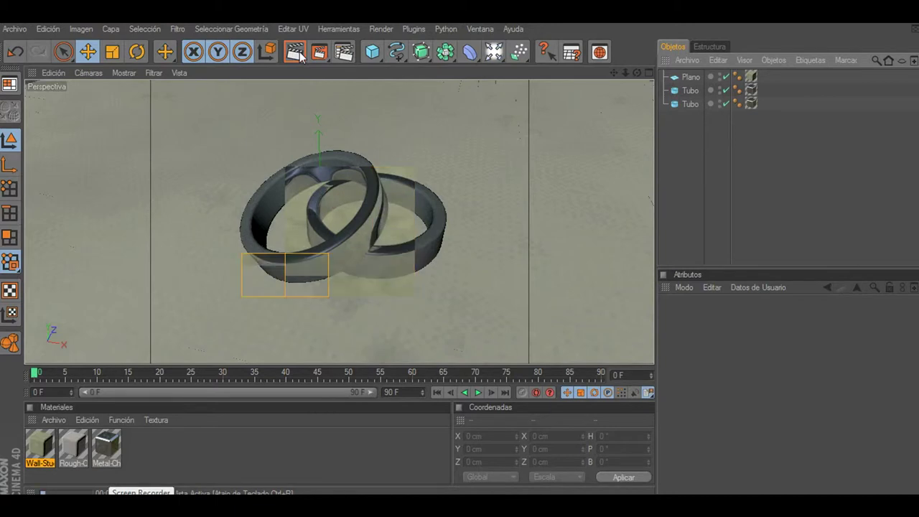
pyautogui.click(366, 279)
pyautogui.click(750, 77)
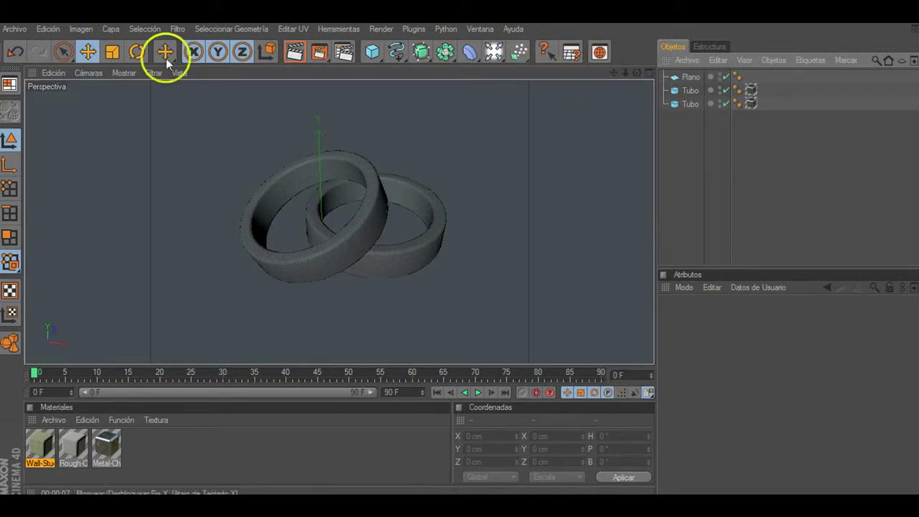
# Add a target spotlight (Luz con Objetivo) to the scene.
pyautogui.scroll(-5, 404, 184)
pyautogui.scroll(-3, 405, 179)
pyautogui.scroll(5, 406, 176)
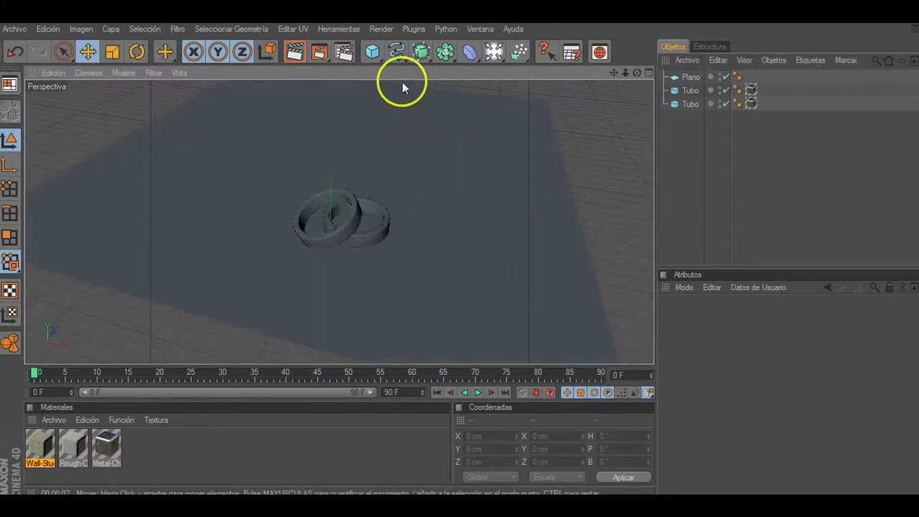
pyautogui.click(494, 52)
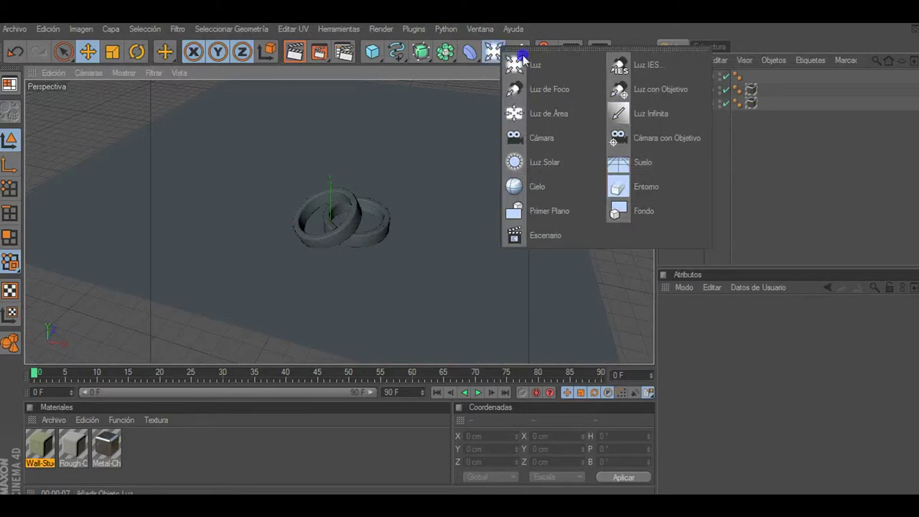
pyautogui.click(642, 89)
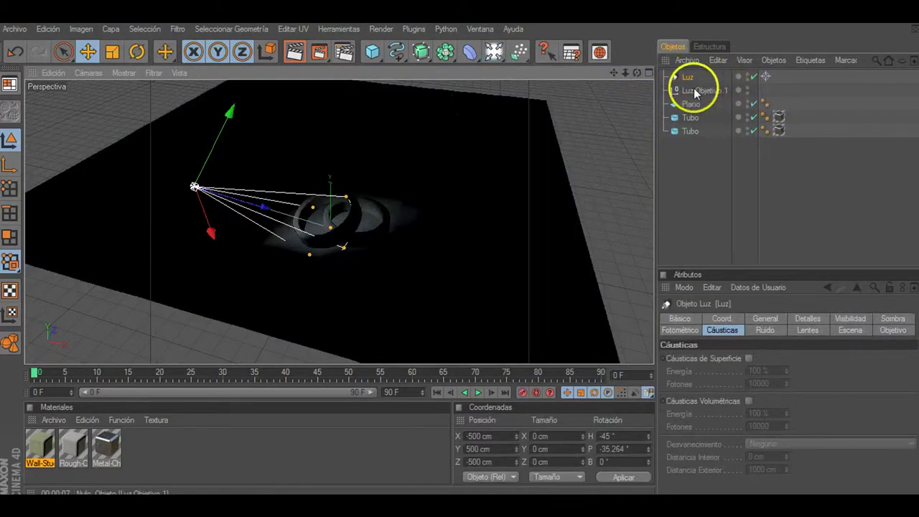
# Move the target Luz.Objetivo.1 onto the rings, around X 80.289, Y 204.898 cm.
pyautogui.doubleClick(688, 76)
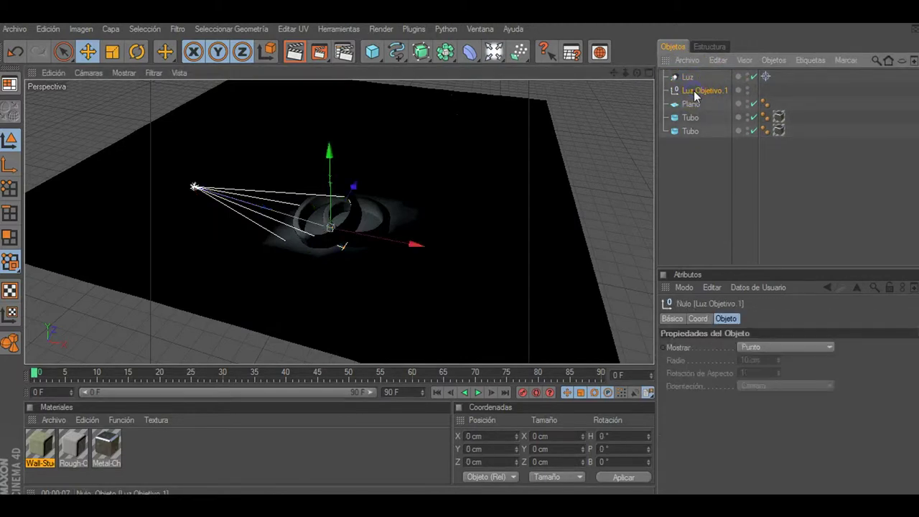
pyautogui.click(692, 77)
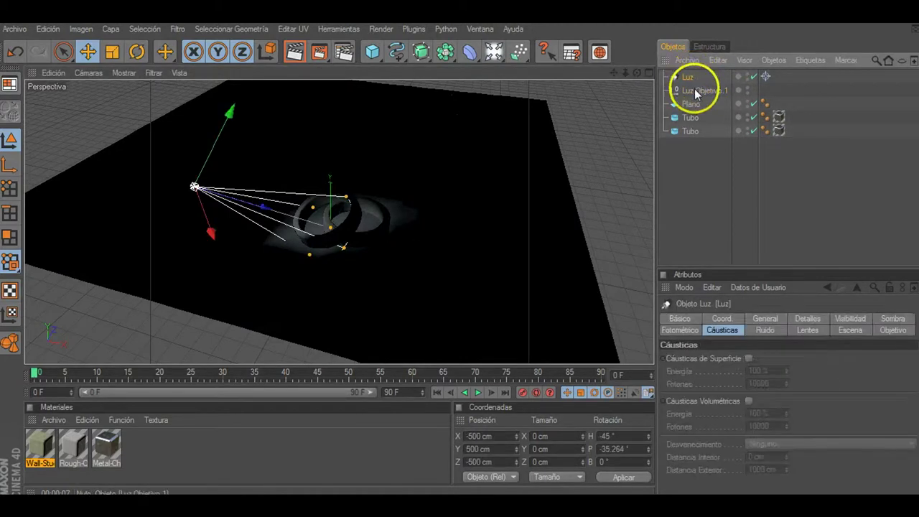
pyautogui.click(694, 90)
pyautogui.moveTo(335, 188); pyautogui.dragTo(459, 253)
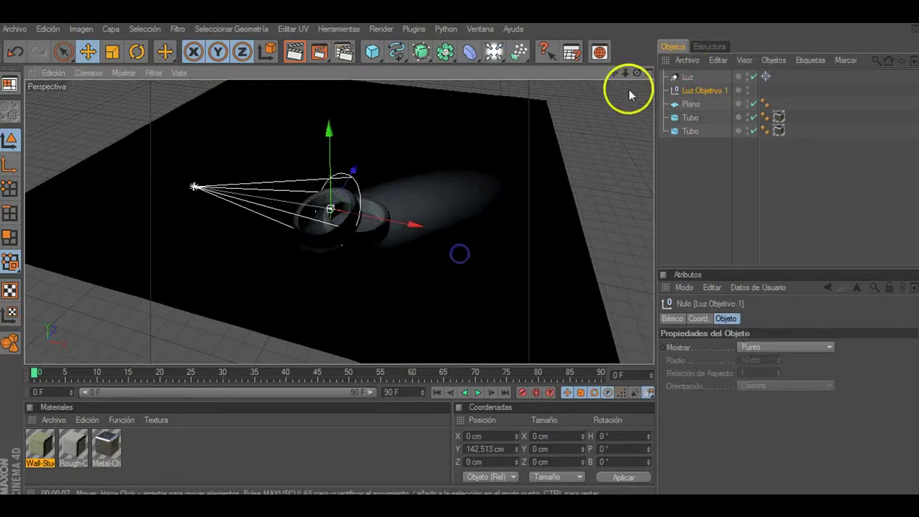
pyautogui.moveTo(636, 72); pyautogui.dragTo(611, 79)
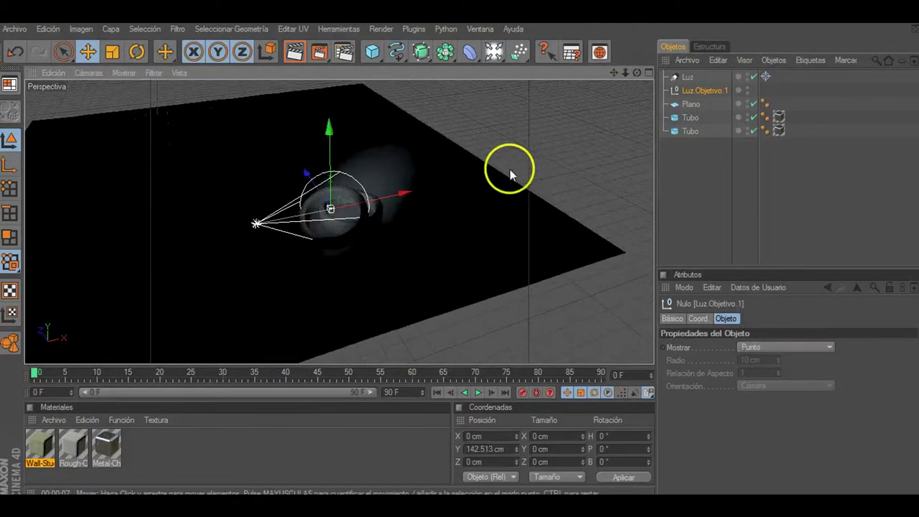
pyautogui.moveTo(350, 153); pyautogui.dragTo(396, 180)
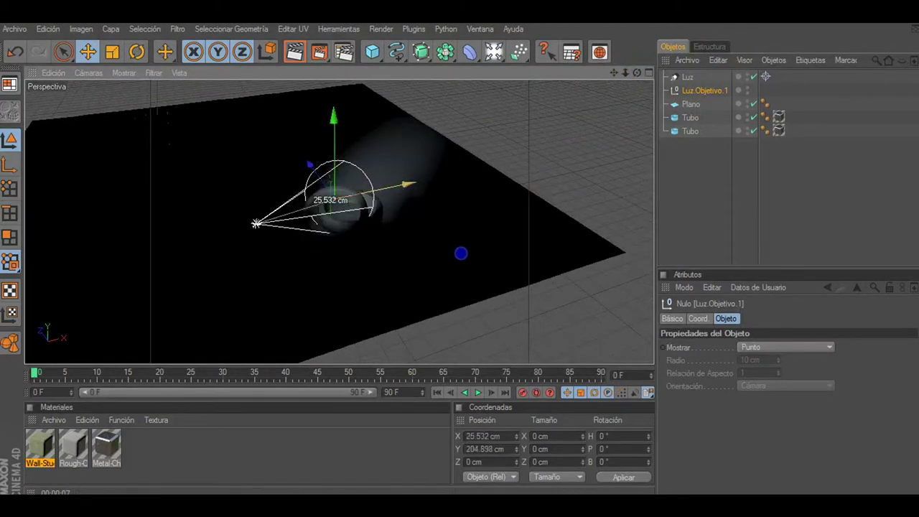
pyautogui.moveTo(636, 73); pyautogui.dragTo(617, 75)
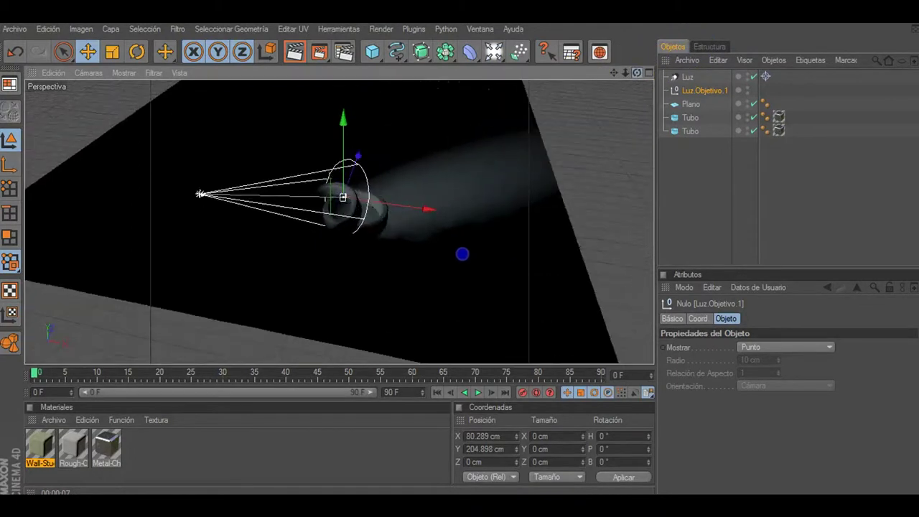
# Lift the spotlight Luz high up and away from the rings.
pyautogui.click(687, 76)
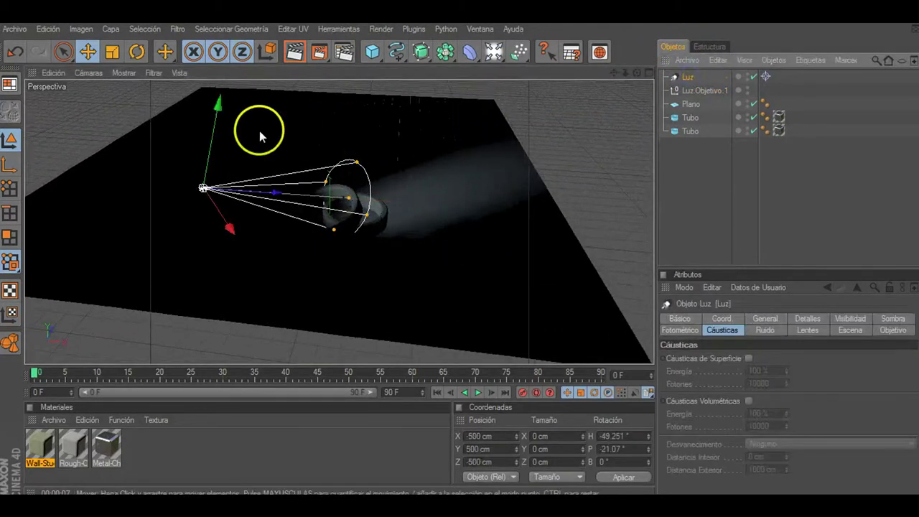
pyautogui.moveTo(203, 187)
pyautogui.mouseDown()
pyautogui.moveTo(265, 141)
pyautogui.moveTo(77, 56)
pyautogui.mouseUp()
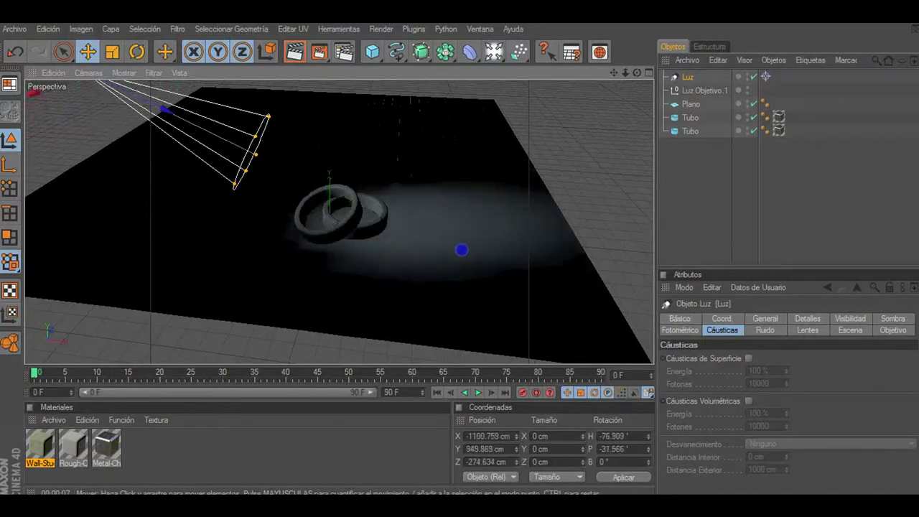
pyautogui.scroll(-5, 366, 189)
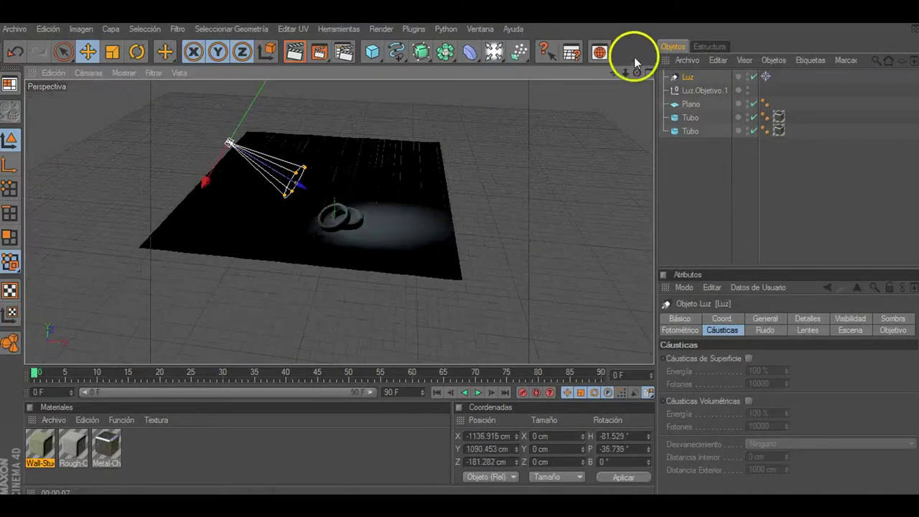
pyautogui.scroll(3, 383, 278)
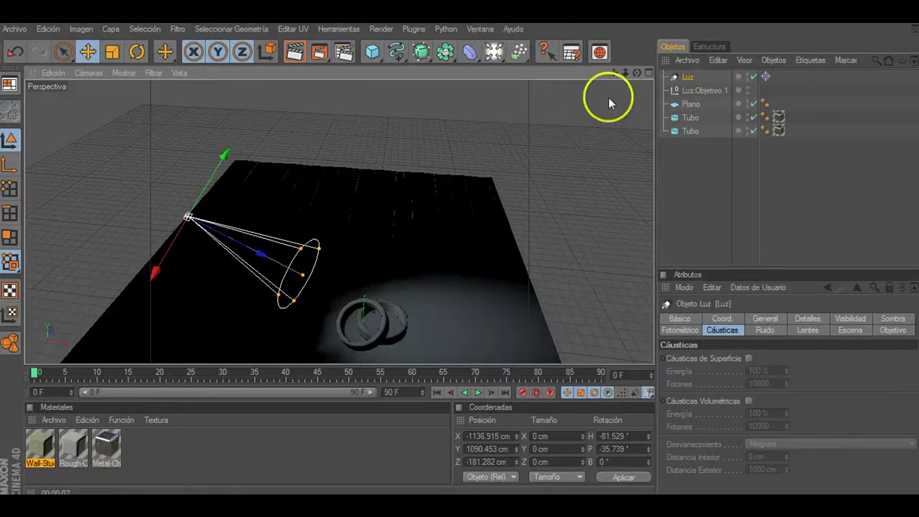
# Set the spotlight's shadows to Mapa de Sombras (Suave).
pyautogui.click(764, 318)
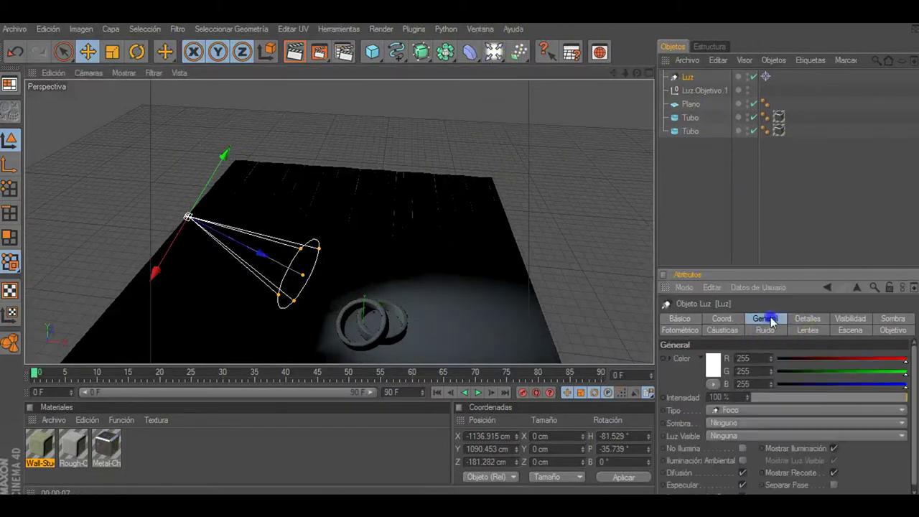
pyautogui.click(892, 318)
pyautogui.click(703, 359)
pyautogui.click(721, 371)
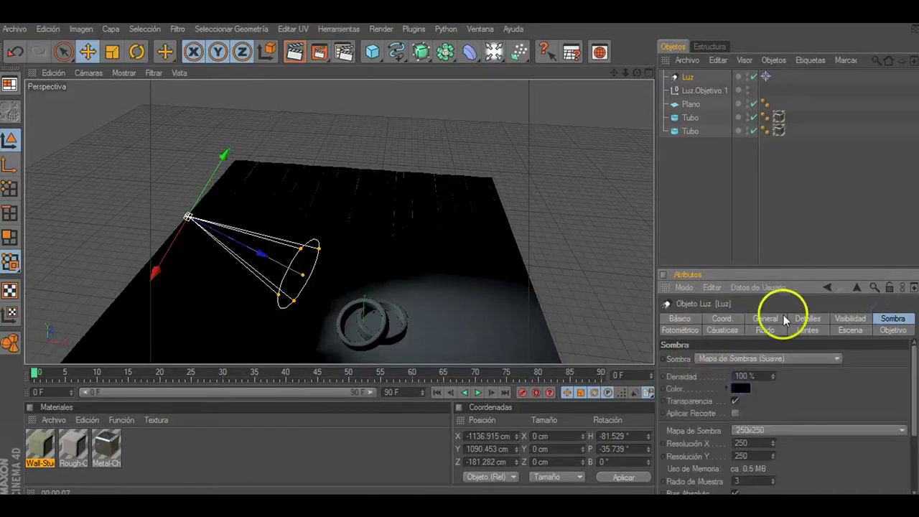
# Tint the spotlight's colour pale pink, R249 G230 B230.
pyautogui.click(765, 318)
pyautogui.click(717, 362)
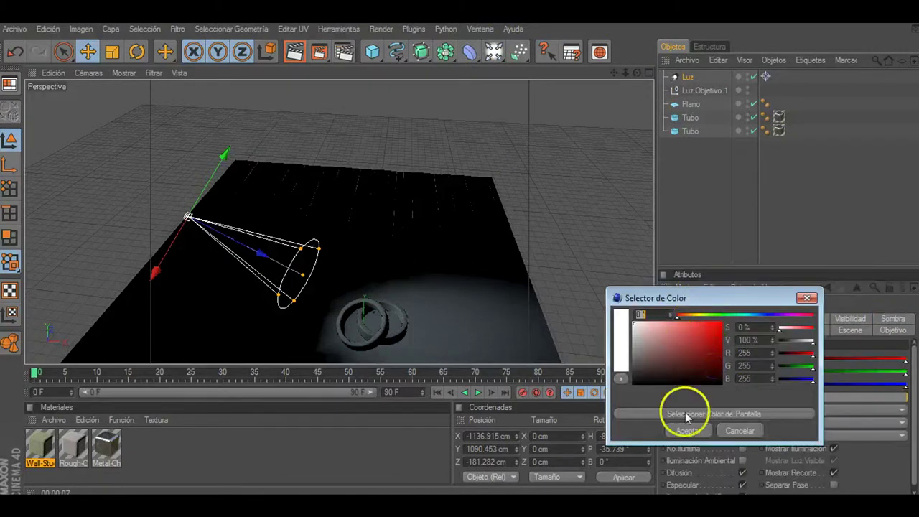
pyautogui.click(687, 431)
pyautogui.click(708, 358)
pyautogui.click(639, 318)
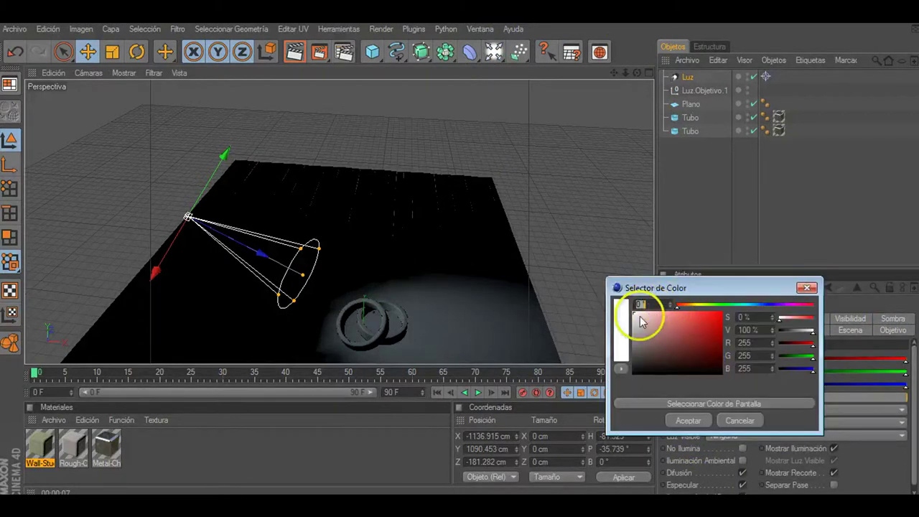
pyautogui.click(641, 320)
pyautogui.click(687, 421)
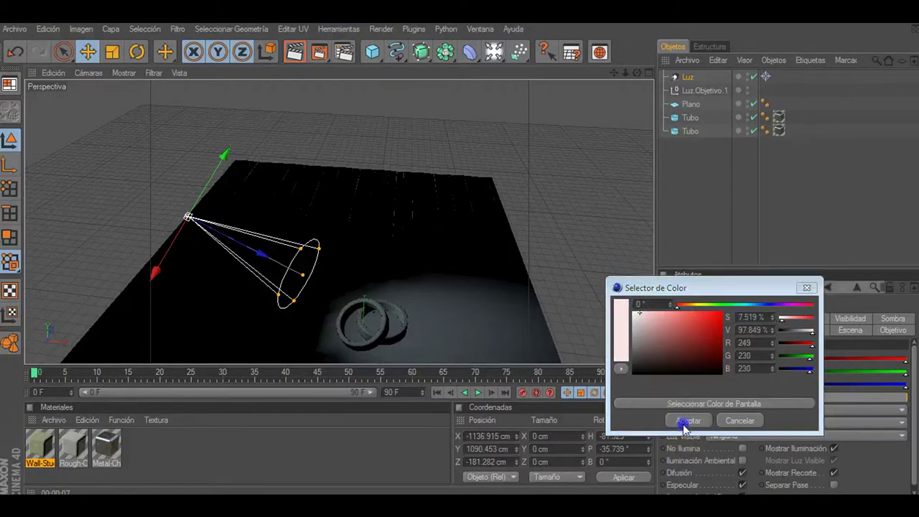
pyautogui.scroll(-4, 458, 169)
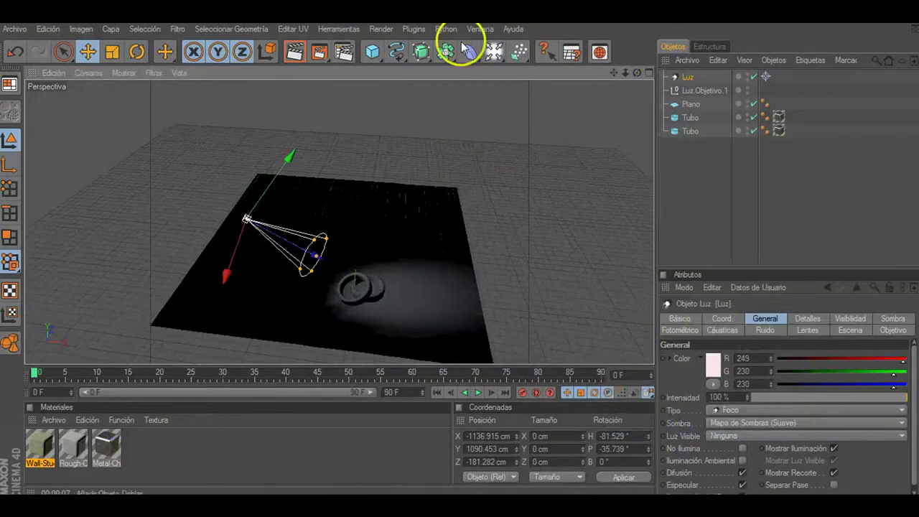
# Add a second target spotlight and move its target Luz.Objetivo.2 to X 267.101 cm.
pyautogui.click(496, 57)
pyautogui.click(654, 88)
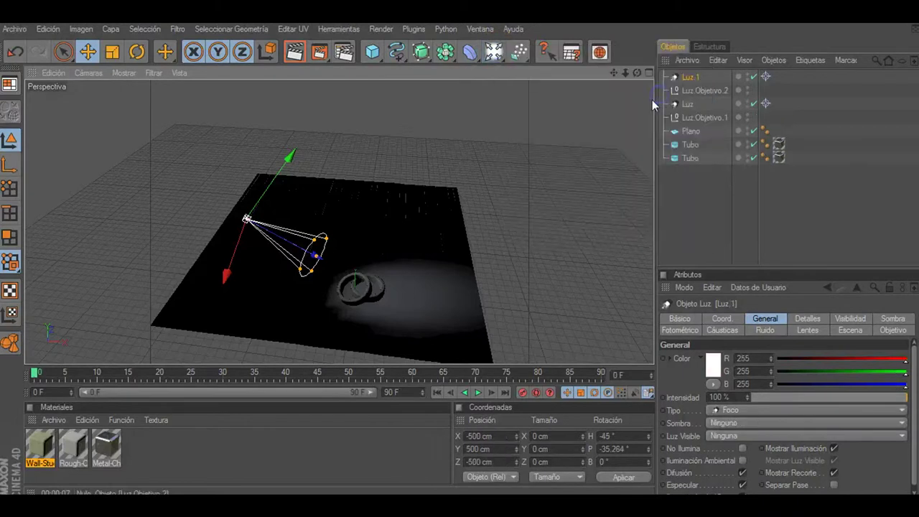
pyautogui.click(695, 90)
pyautogui.moveTo(443, 304); pyautogui.dragTo(468, 305)
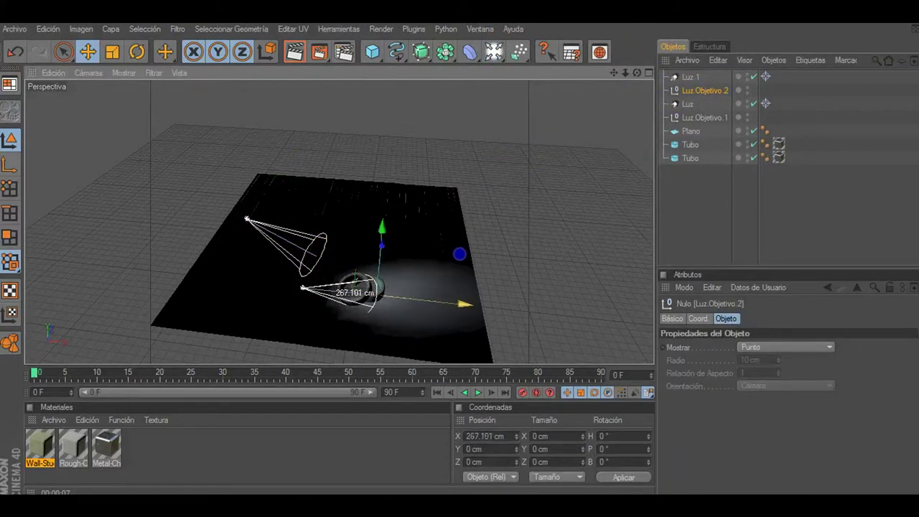
pyautogui.moveTo(382, 244); pyautogui.dragTo(380, 287)
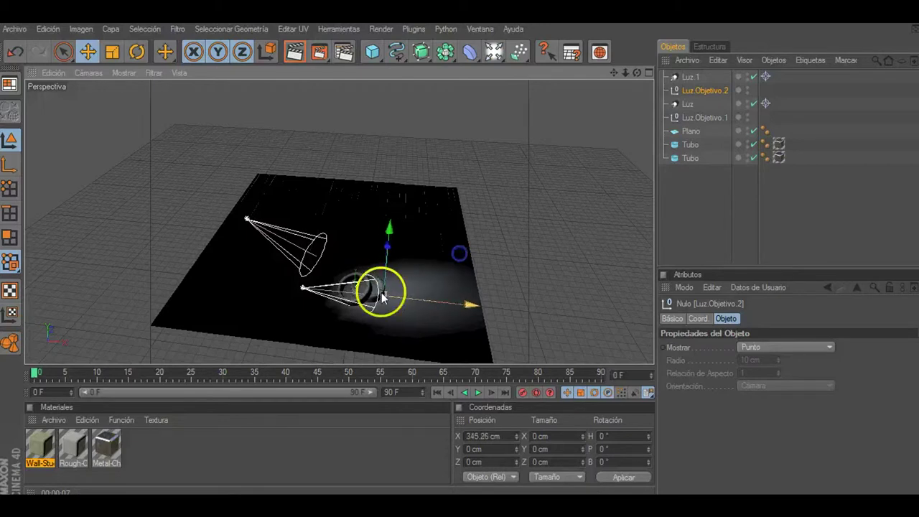
# Raise Luz.1 above the floor's far side and aim it down at the rings.
pyautogui.click(689, 76)
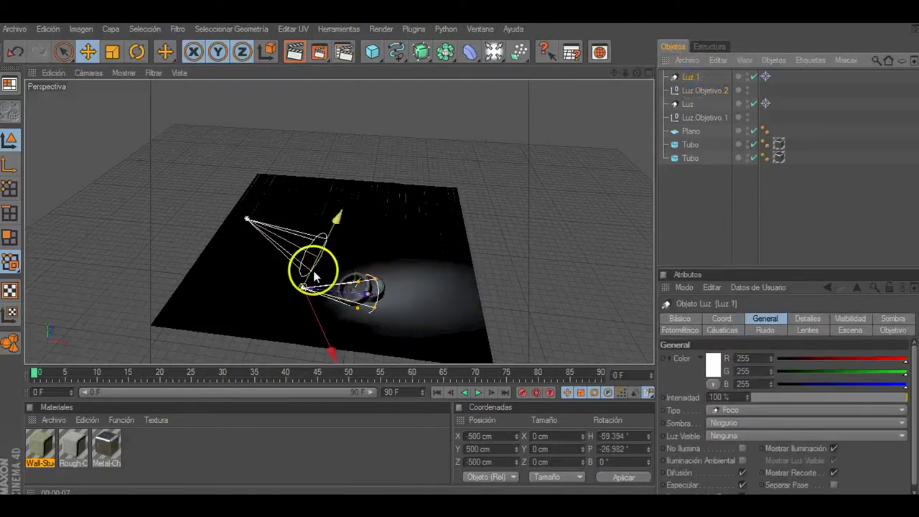
pyautogui.moveTo(308, 267)
pyautogui.mouseDown()
pyautogui.moveTo(413, 159)
pyautogui.moveTo(459, 147)
pyautogui.mouseUp()
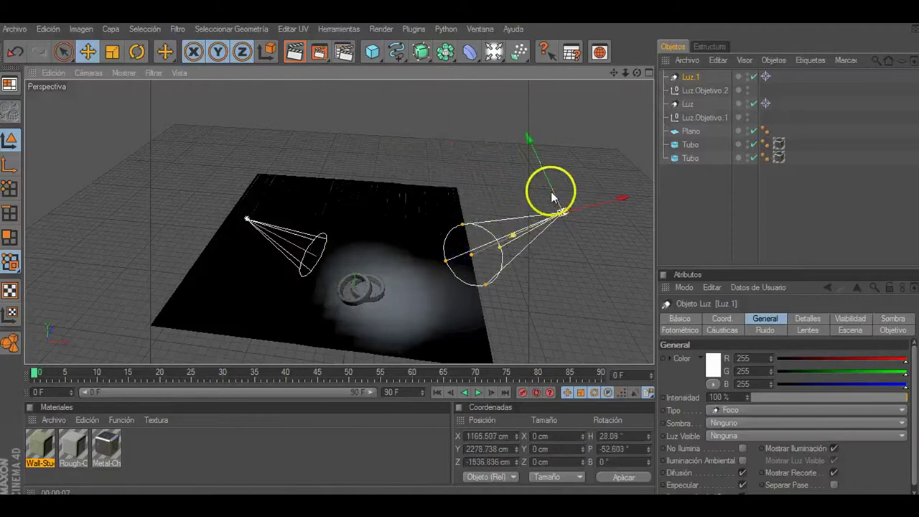
pyautogui.moveTo(550, 191)
pyautogui.mouseDown()
pyautogui.moveTo(507, 98)
pyautogui.moveTo(502, 129)
pyautogui.mouseUp()
pyautogui.scroll(3, 519, 119)
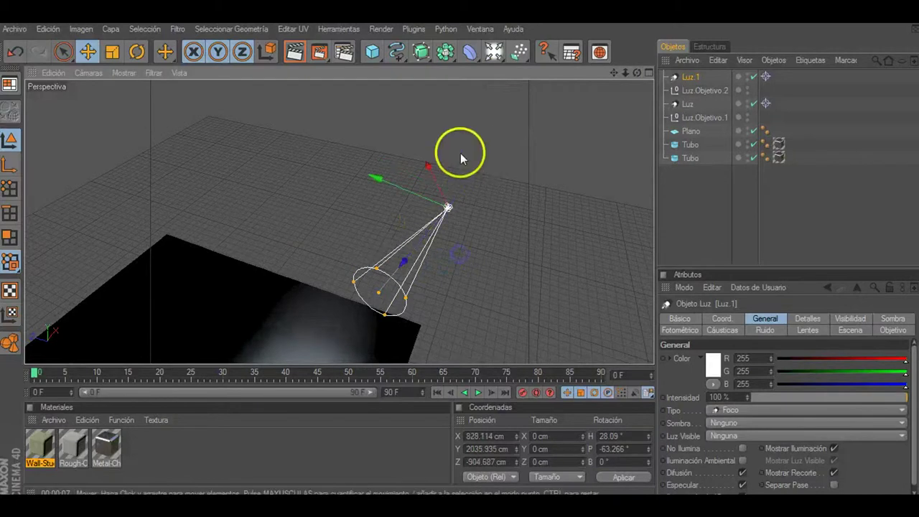
pyautogui.moveTo(461, 153); pyautogui.dragTo(438, 205)
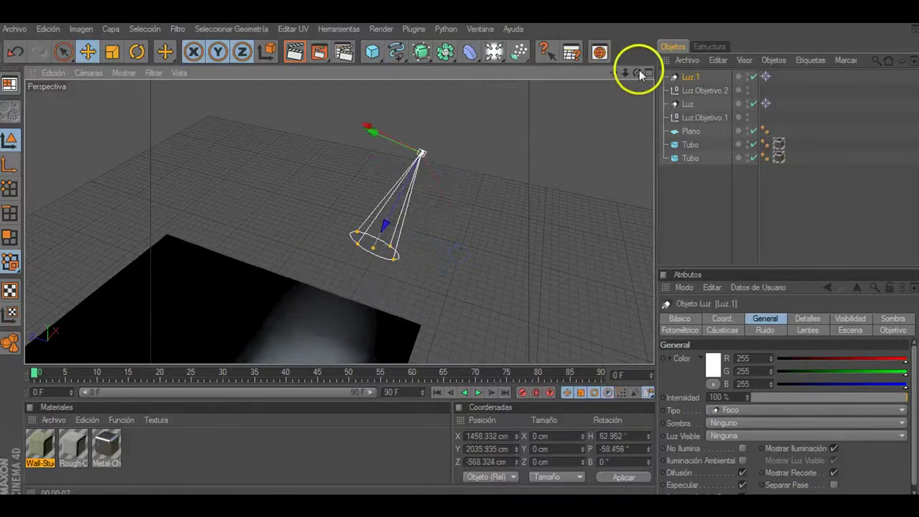
pyautogui.moveTo(636, 73)
pyautogui.mouseDown()
pyautogui.moveTo(615, 74)
pyautogui.moveTo(615, 101)
pyautogui.mouseUp()
pyautogui.moveTo(480, 116); pyautogui.dragTo(574, 158)
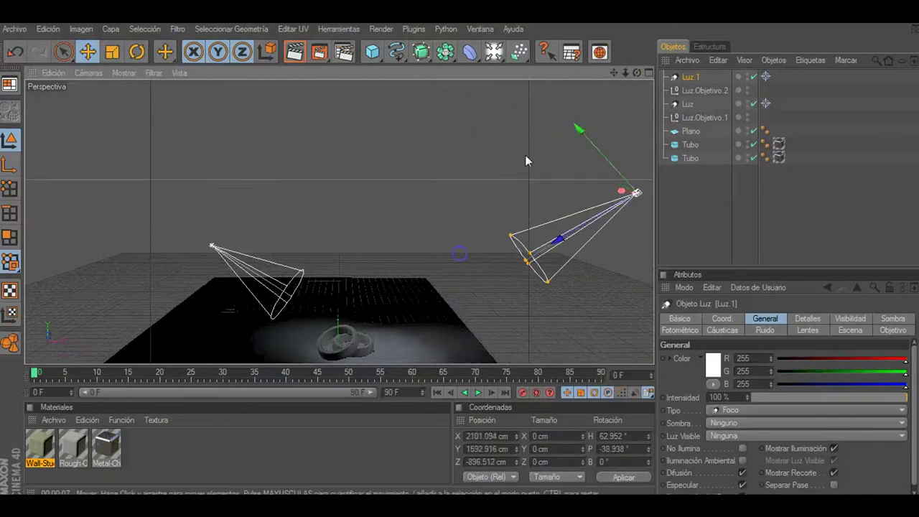
pyautogui.moveTo(567, 231); pyautogui.dragTo(499, 276)
pyautogui.moveTo(569, 233); pyautogui.dragTo(571, 234)
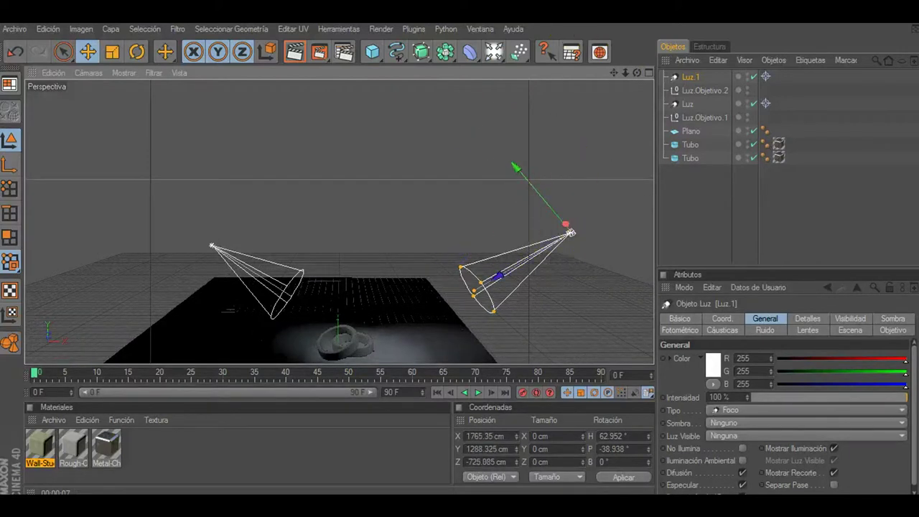
pyautogui.moveTo(614, 72); pyautogui.dragTo(439, 265)
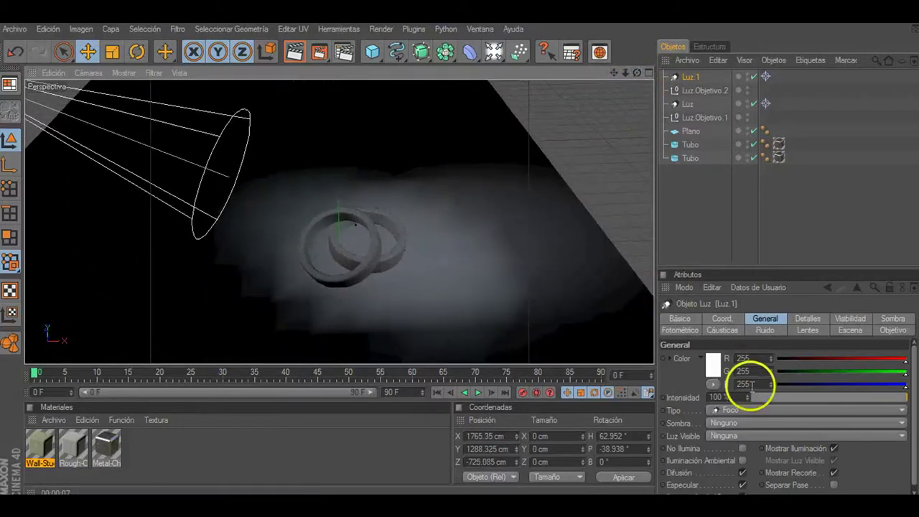
# Set Luz.1's colour to pale cyan, hue 171° (R198 G246 B239).
pyautogui.click(712, 365)
pyautogui.moveTo(714, 308); pyautogui.dragTo(737, 308)
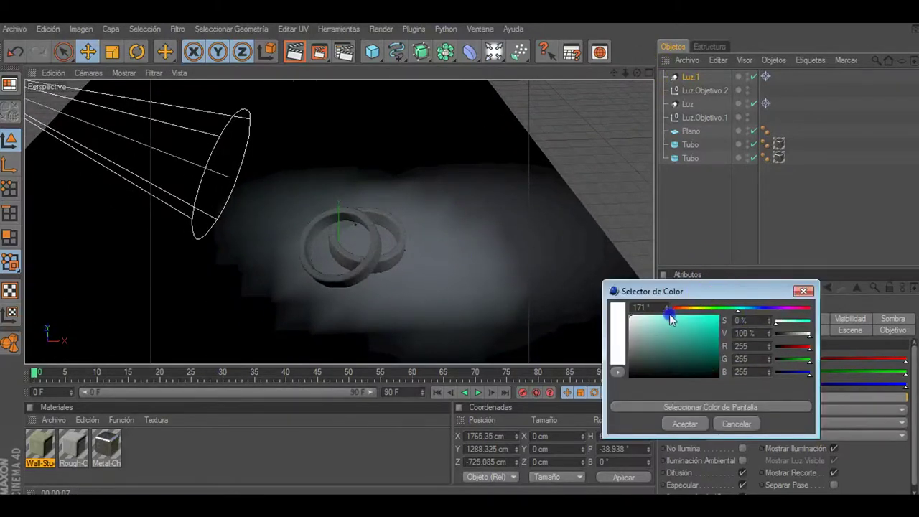
pyautogui.moveTo(669, 315); pyautogui.dragTo(646, 316)
pyautogui.click(677, 430)
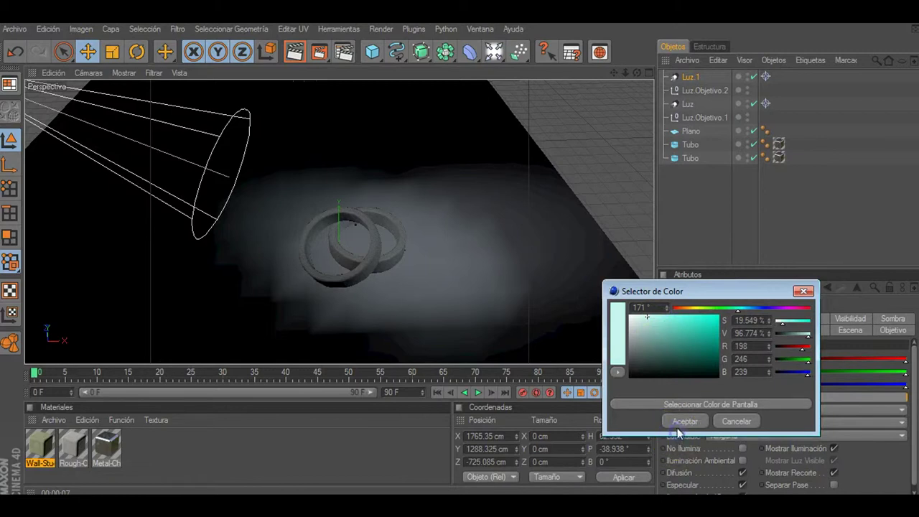
pyautogui.click(611, 188)
# Give Luz.1 Mapa de Sombras (Suave) soft shadows.
pyautogui.click(486, 225)
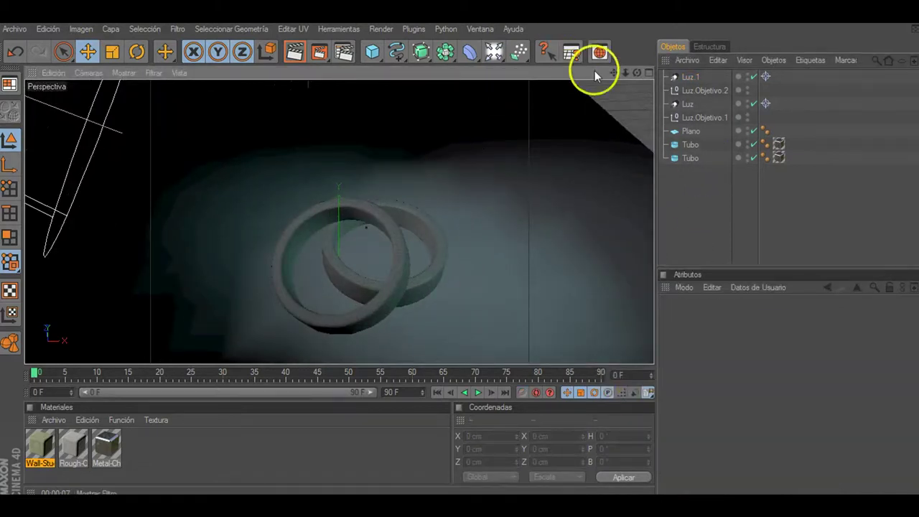
pyautogui.click(687, 77)
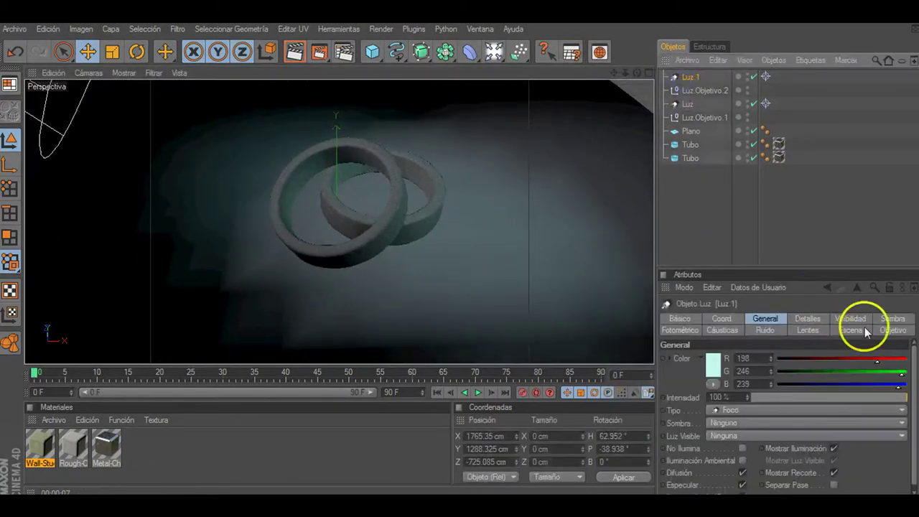
pyautogui.click(892, 318)
pyautogui.click(761, 358)
pyautogui.click(747, 370)
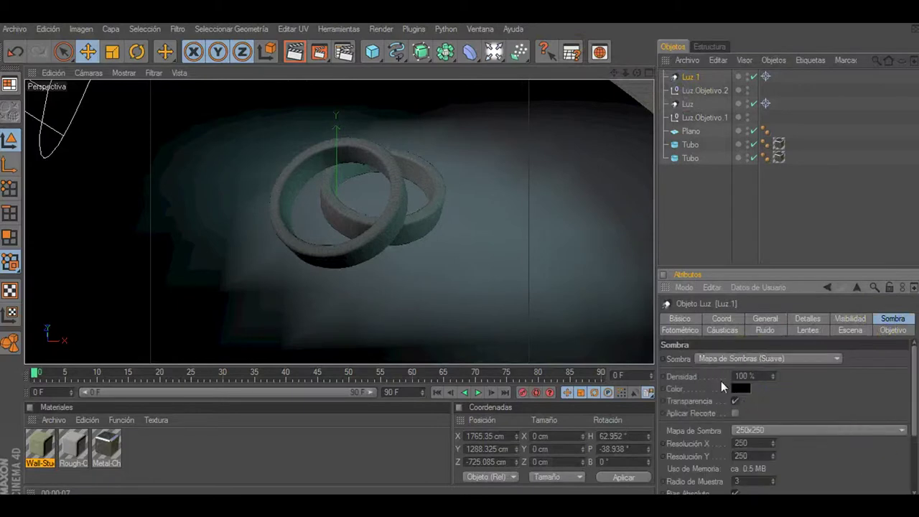
# Preview-render the rings, then move spotlight Luz farther up and left to X -1885.709 cm.
pyautogui.click(297, 51)
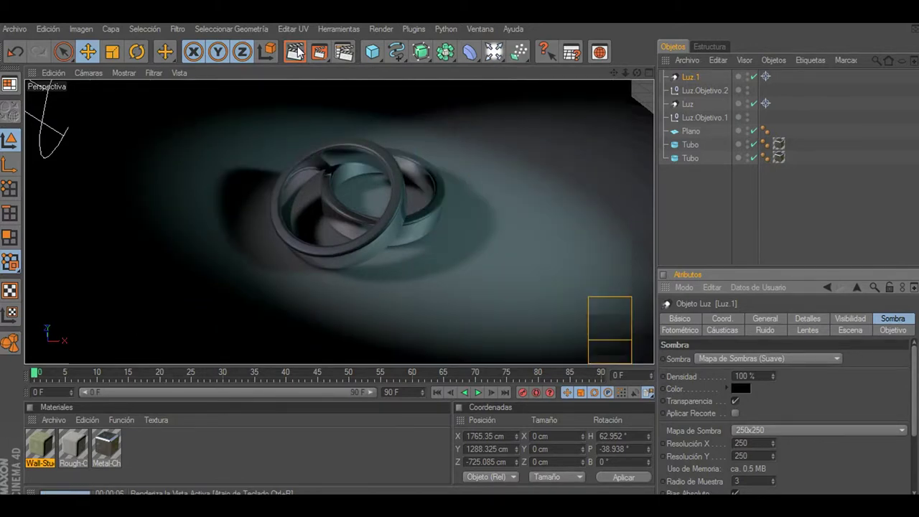
pyautogui.click(722, 206)
pyautogui.moveTo(574, 137)
pyautogui.keyDown('alt'); pyautogui.mouseDown()
pyautogui.moveTo(349, 117)
pyautogui.moveTo(662, 103)
pyautogui.mouseUp(); pyautogui.keyUp('alt')
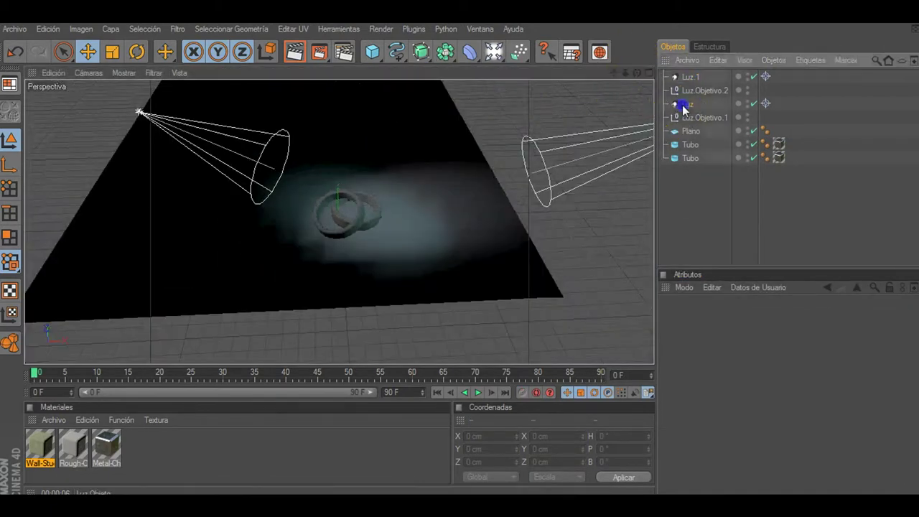
pyautogui.click(687, 103)
pyautogui.moveTo(291, 135); pyautogui.dragTo(460, 253)
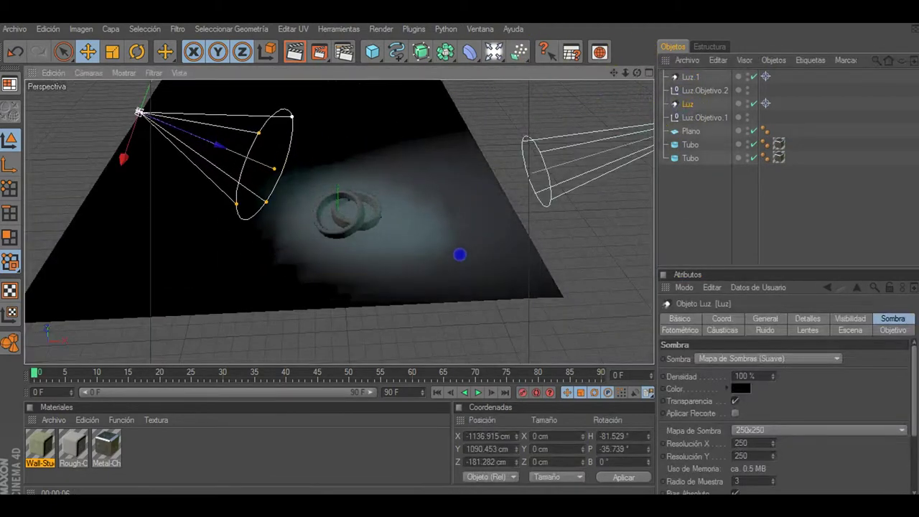
pyautogui.moveTo(206, 144); pyautogui.dragTo(124, 106)
# Render a viewport preview showing the rings' soft shadows.
pyautogui.scroll(3, 338, 203)
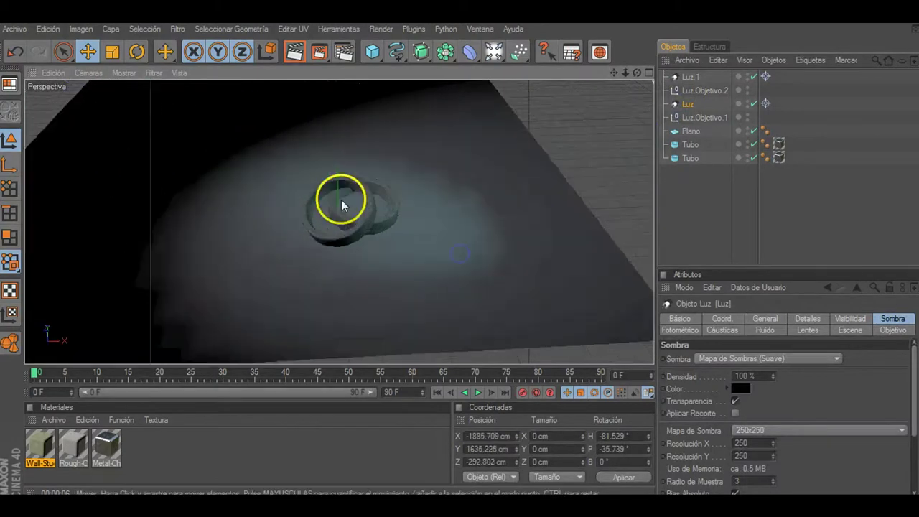
pyautogui.scroll(2, 342, 199)
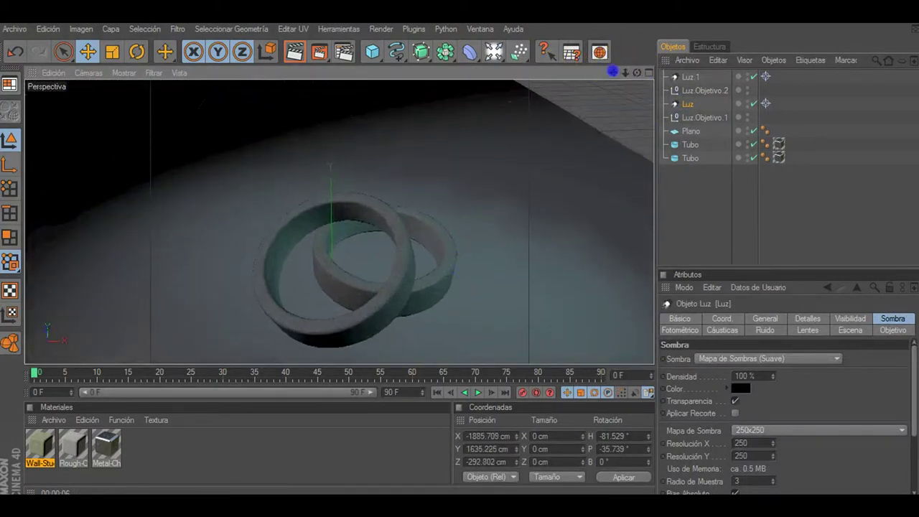
pyautogui.keyDown('alt'); pyautogui.moveTo(456, 265); pyautogui.dragTo(462, 240); pyautogui.keyUp('alt')
pyautogui.click(303, 60)
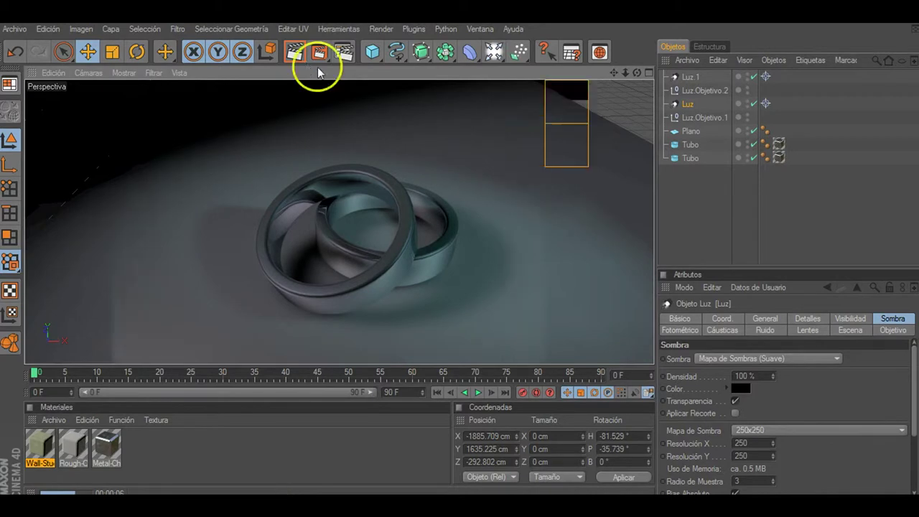
# Add the Cáusticas render effect with Fuerza set to 1500%.
pyautogui.click(354, 53)
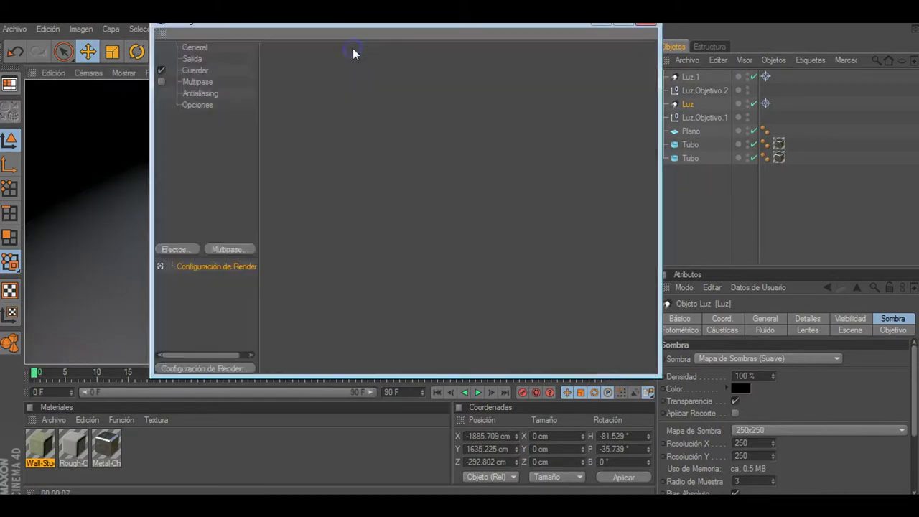
pyautogui.click(179, 249)
pyautogui.click(224, 264)
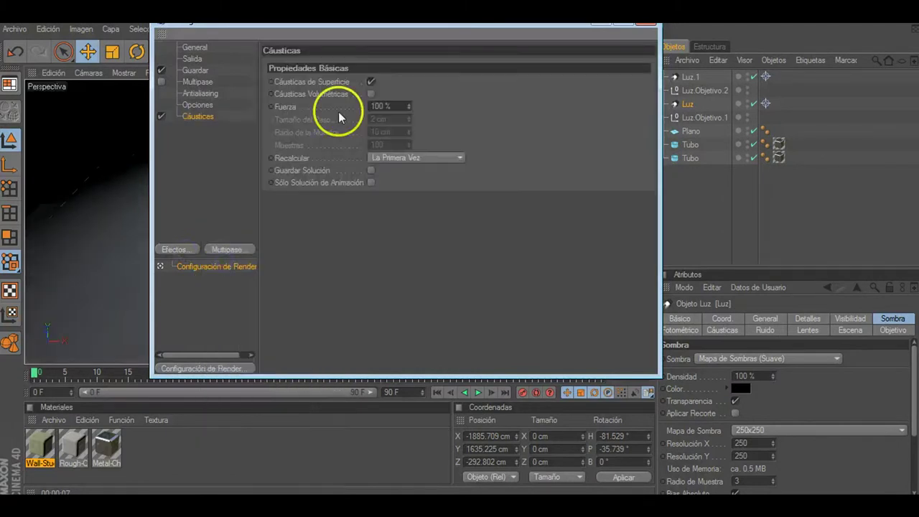
pyautogui.click(379, 106)
pyautogui.click(534, 144)
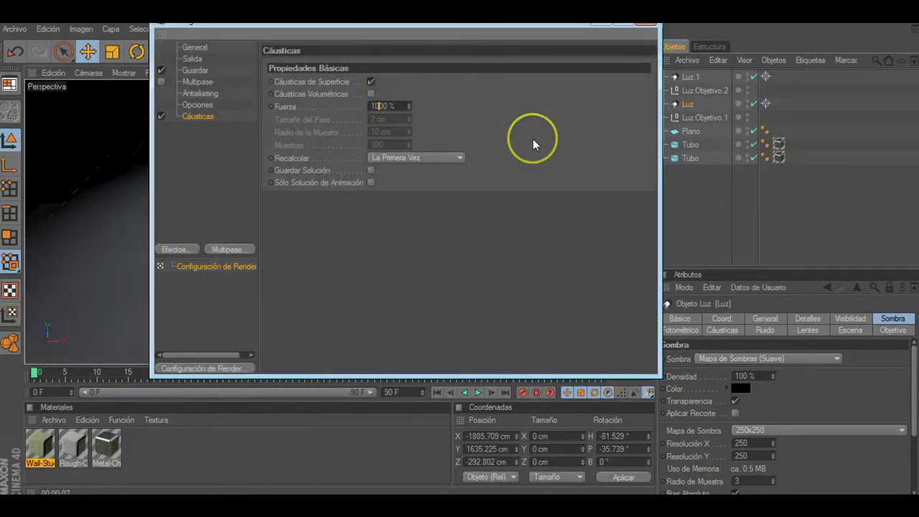
pyautogui.write('1500')
pyautogui.click(513, 137)
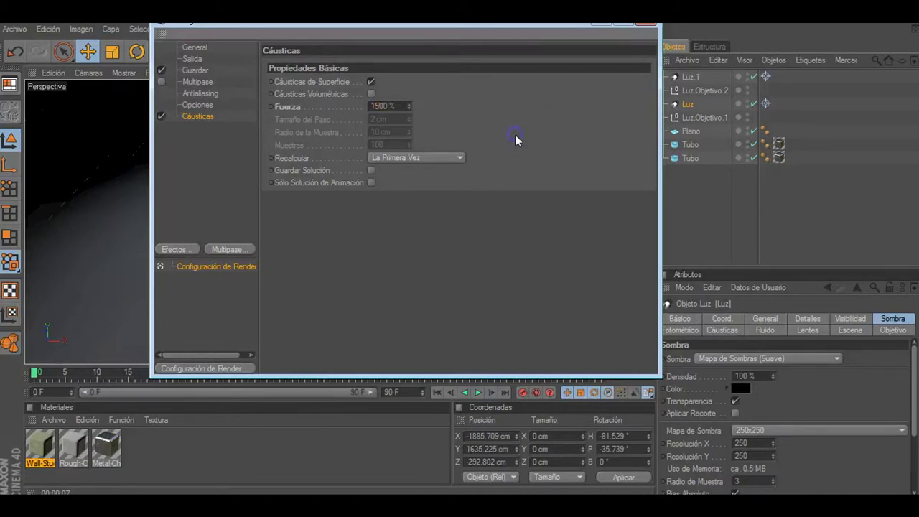
pyautogui.click(645, 20)
pyautogui.click(692, 77)
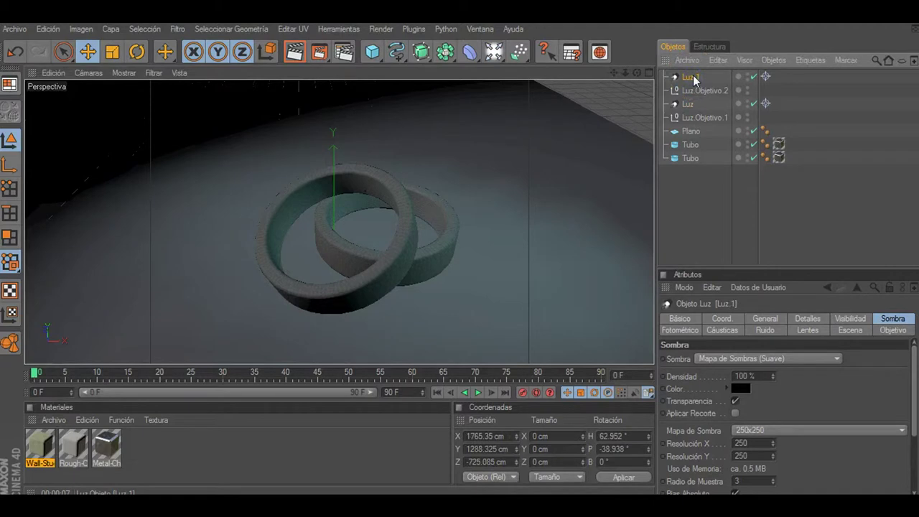
# Enable surface caustics on Luz.1 with 500000 photons.
pyautogui.click(736, 330)
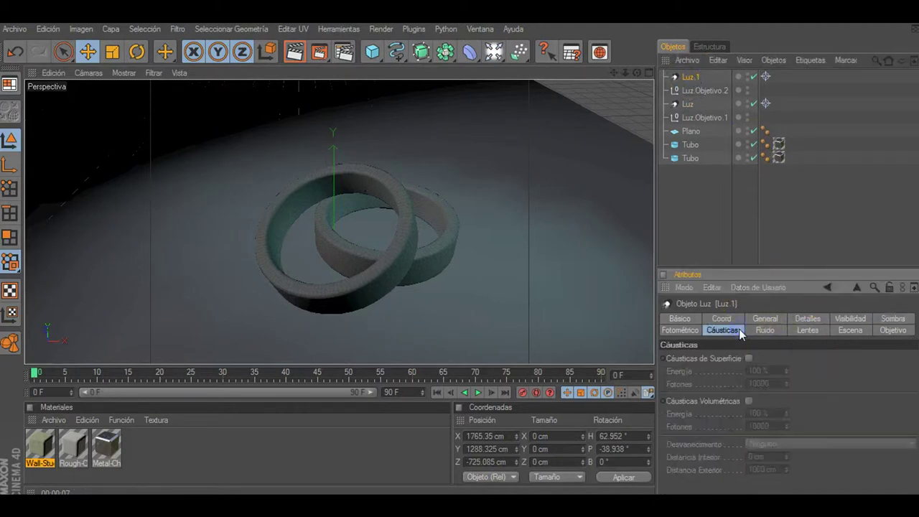
pyautogui.click(749, 358)
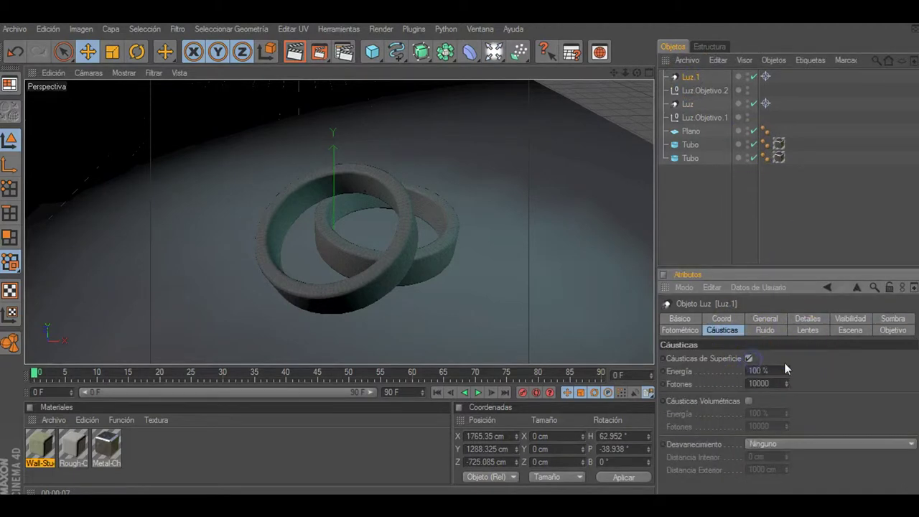
pyautogui.click(763, 371)
pyautogui.click(754, 382)
pyautogui.write('500000')
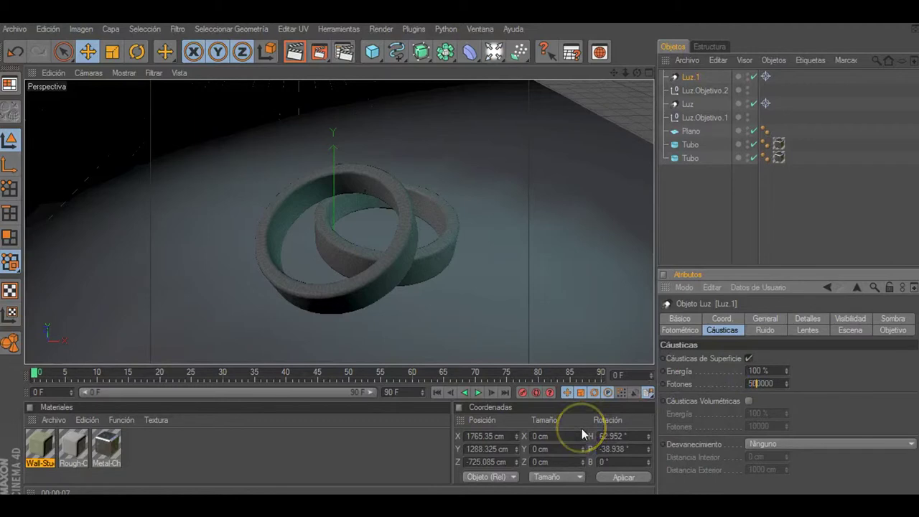
pyautogui.click(644, 413)
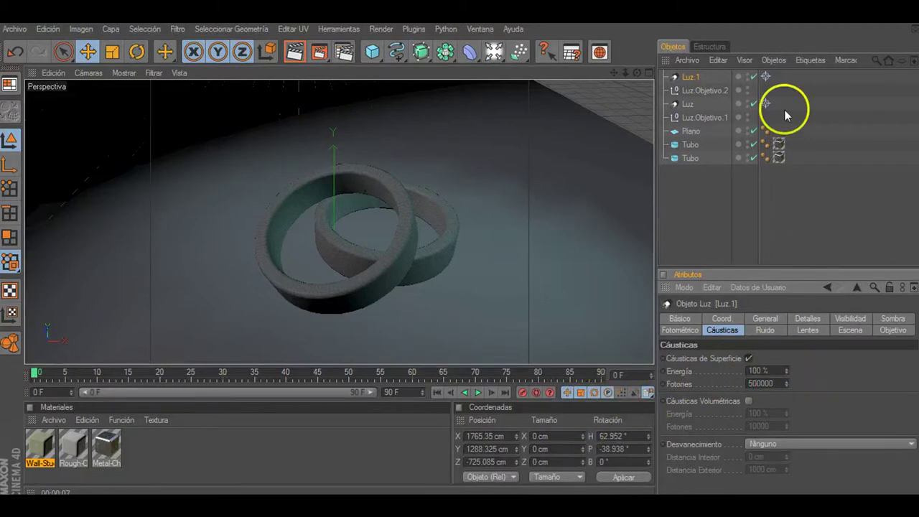
# Enable surface caustics on Luz with 500000 photons.
pyautogui.doubleClick(689, 105)
pyautogui.click(751, 377)
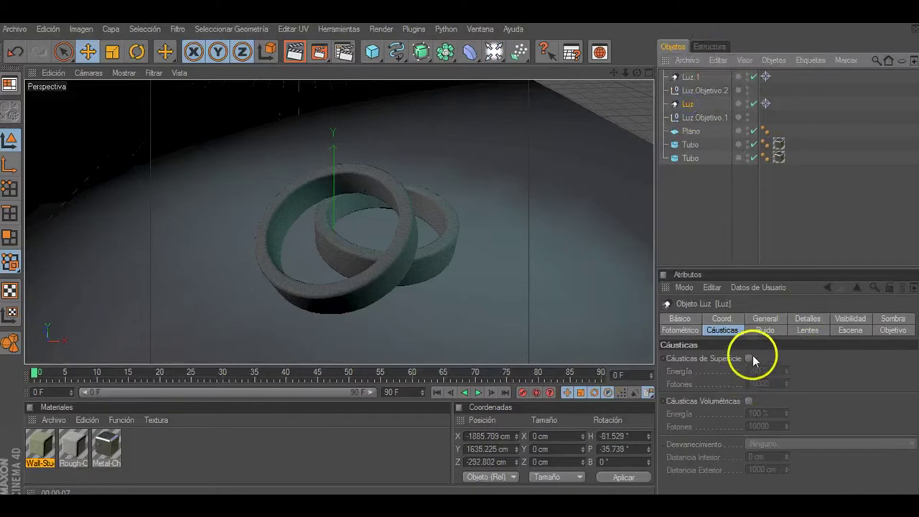
pyautogui.click(750, 357)
pyautogui.moveTo(761, 386); pyautogui.dragTo(756, 383)
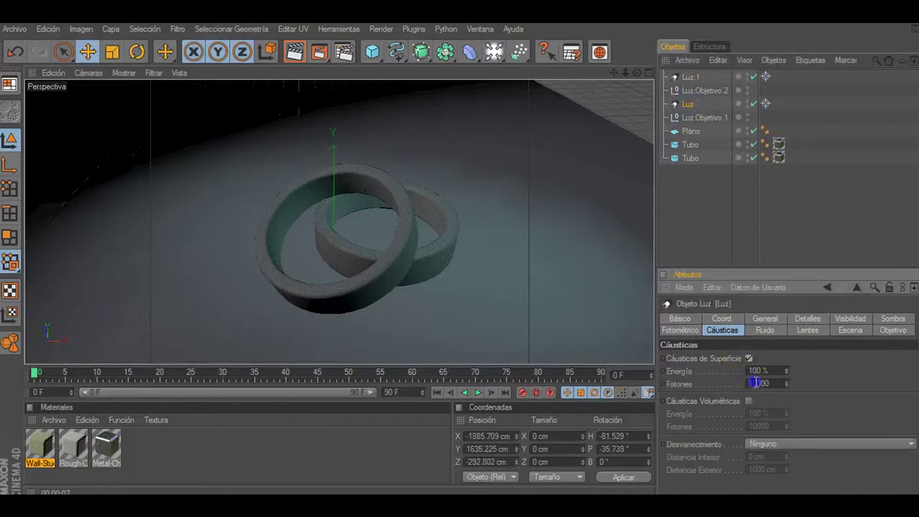
pyautogui.write('50')
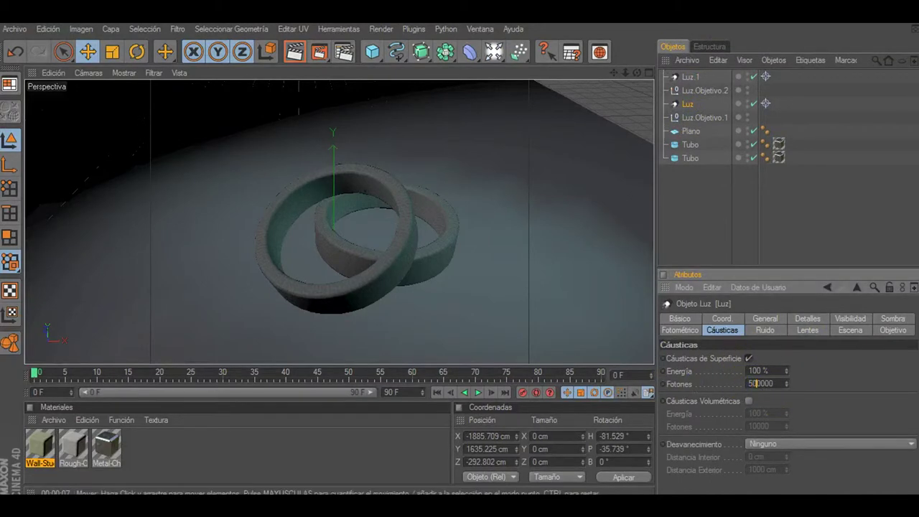
pyautogui.click(813, 372)
# Render a caustics preview of the chrome rings, restart it once, then orbit around the rings.
pyautogui.click(294, 52)
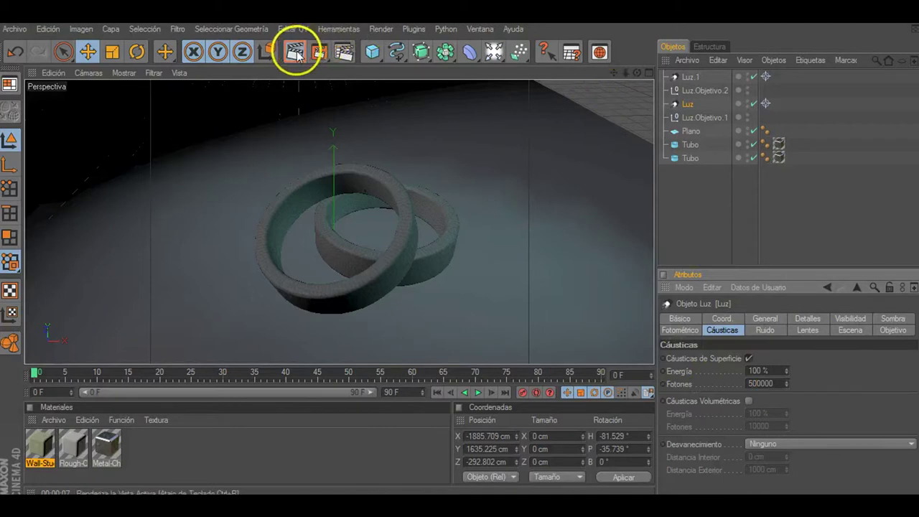
pyautogui.click(447, 54)
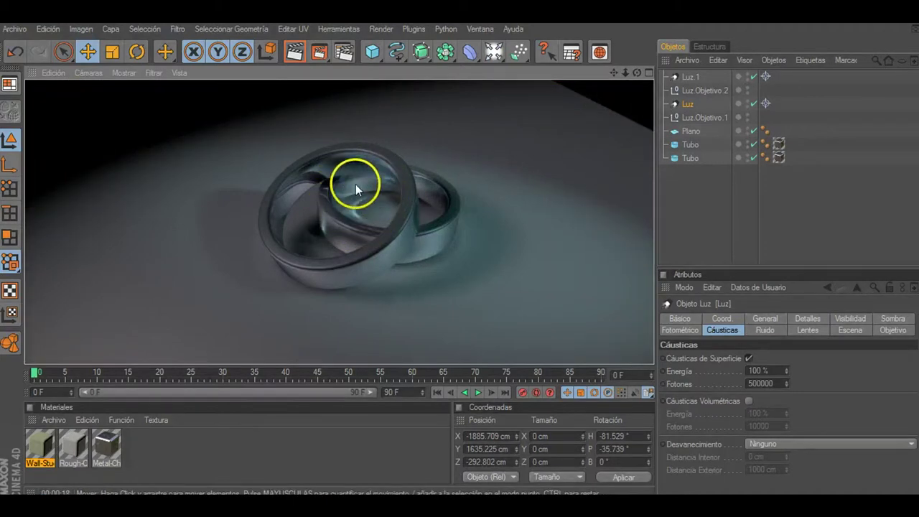
pyautogui.moveTo(637, 73)
pyautogui.mouseDown()
pyautogui.moveTo(460, 260)
pyautogui.moveTo(494, 120)
pyautogui.mouseUp()
# Orbit to a new angle on the interlocked rings and render a viewport preview.
pyautogui.click(392, 163)
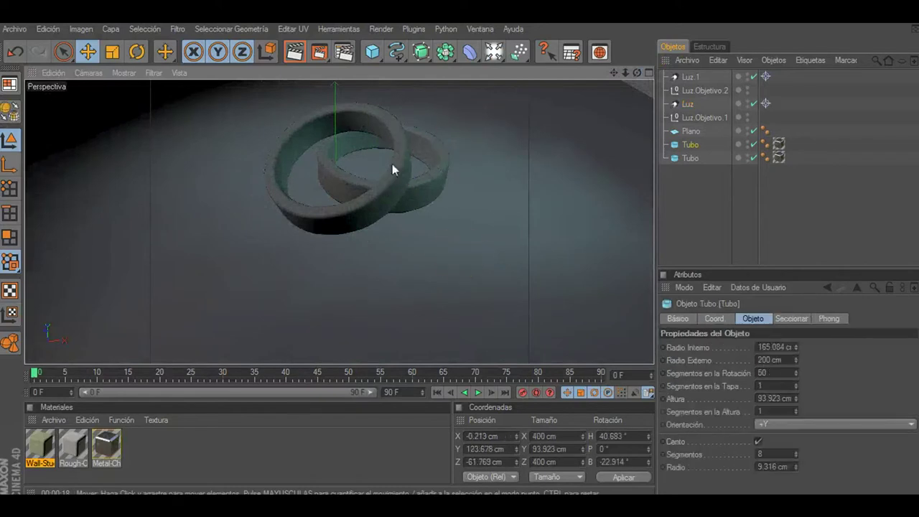
pyautogui.moveTo(636, 73); pyautogui.dragTo(460, 254)
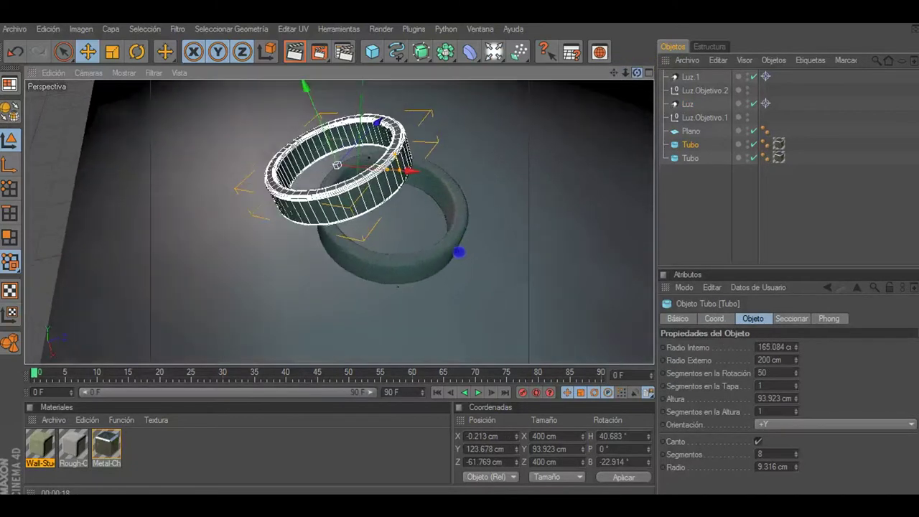
pyautogui.moveTo(636, 72)
pyautogui.mouseDown()
pyautogui.moveTo(463, 242)
pyautogui.moveTo(521, 94)
pyautogui.mouseUp()
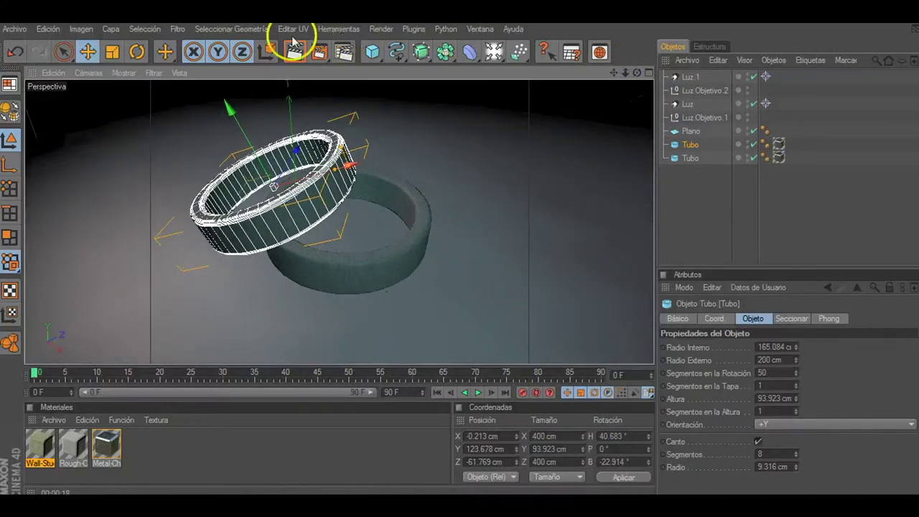
pyautogui.click(296, 55)
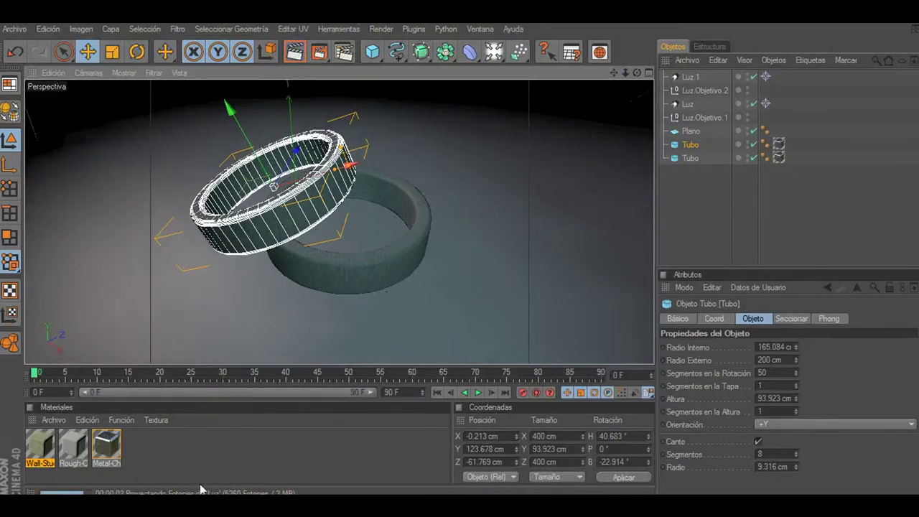
# After the render finishes, adjust the view slightly and open the Cáusticas render settings.
pyautogui.click(214, 462)
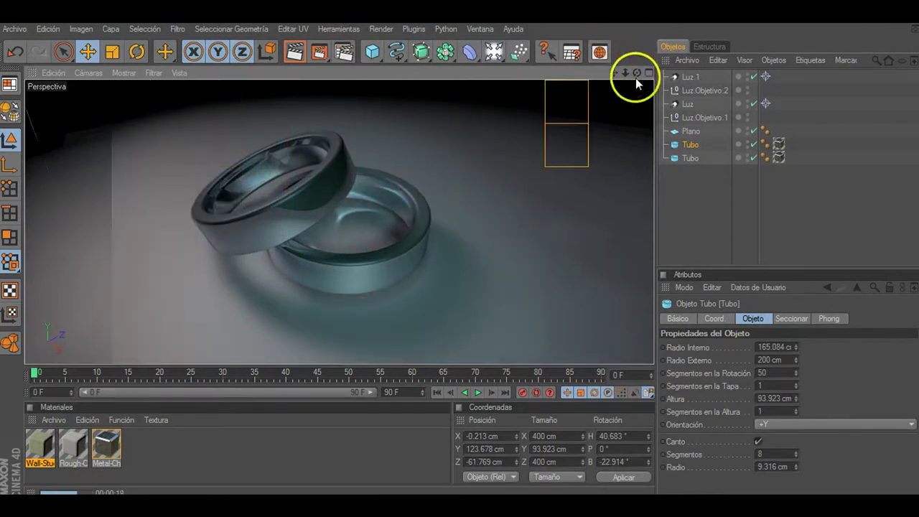
pyautogui.moveTo(635, 75)
pyautogui.mouseDown()
pyautogui.moveTo(617, 86)
pyautogui.moveTo(614, 76)
pyautogui.mouseUp()
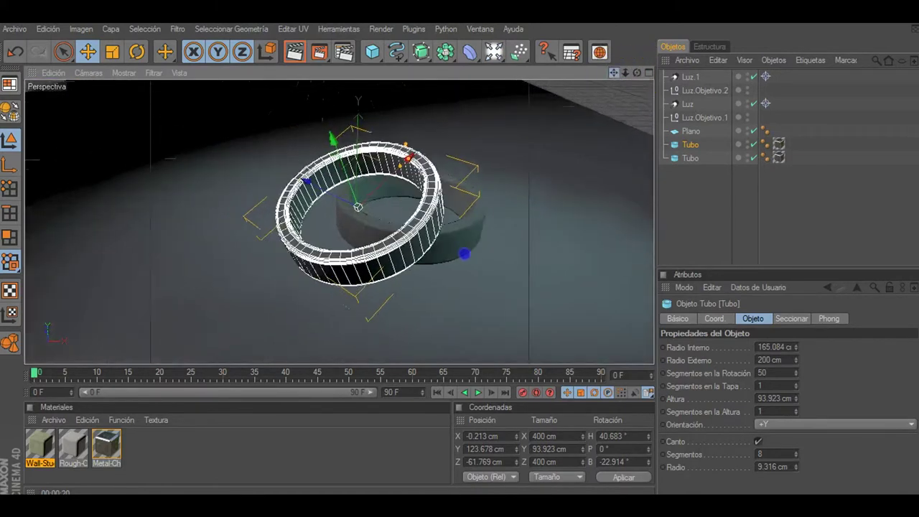
pyautogui.click(345, 51)
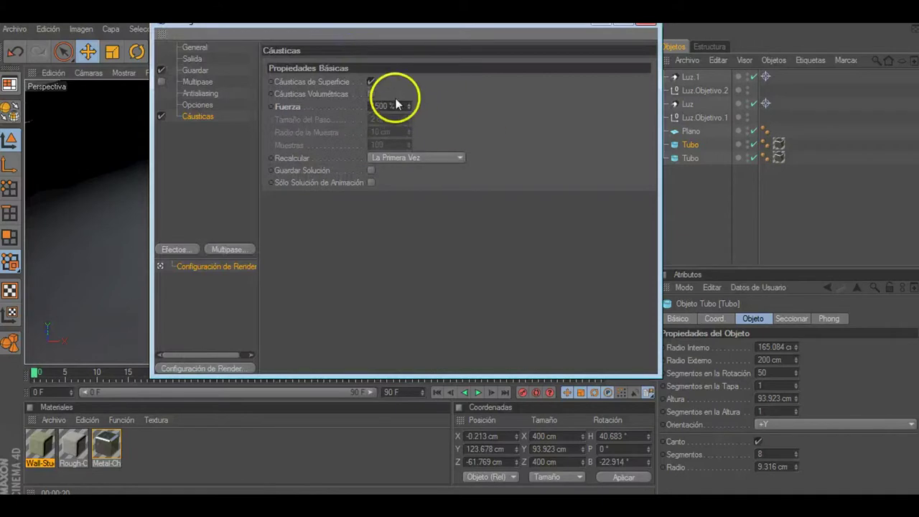
# Set the Cáusticas strength (Fuerza) to 2200 %, close Render Settings, and reopen them later.
pyautogui.click(376, 105)
pyautogui.write('2200')
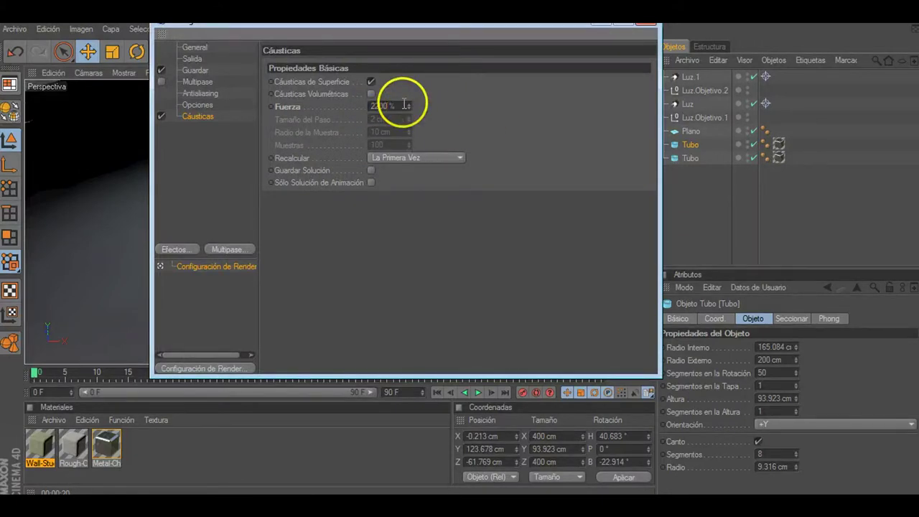
pyautogui.click(339, 213)
pyautogui.click(559, 41)
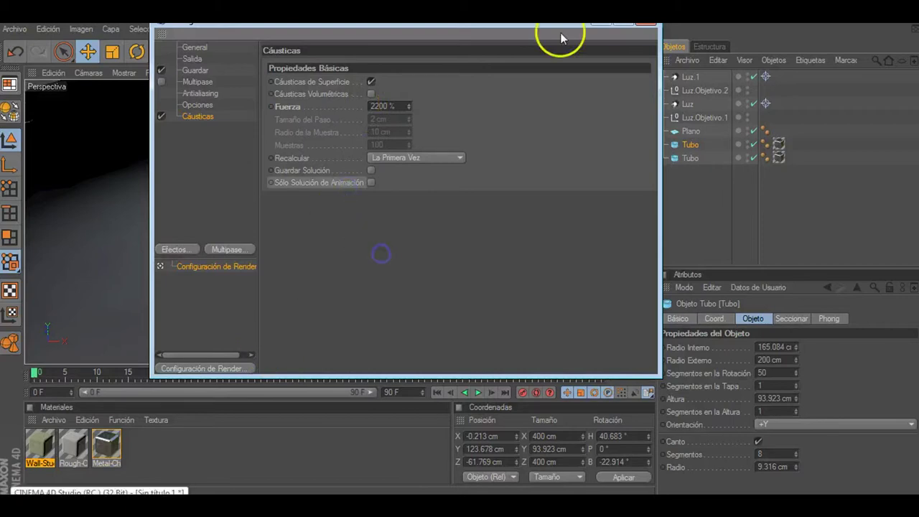
pyautogui.click(641, 25)
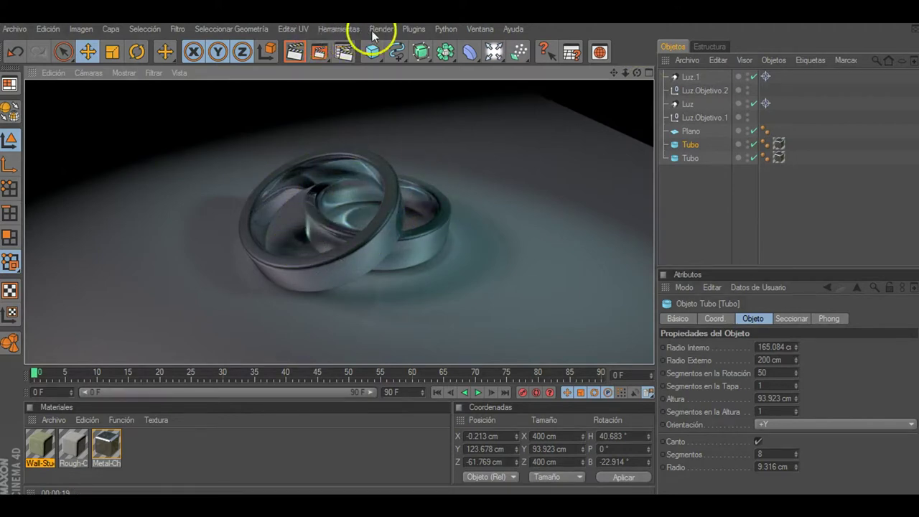
pyautogui.click(343, 53)
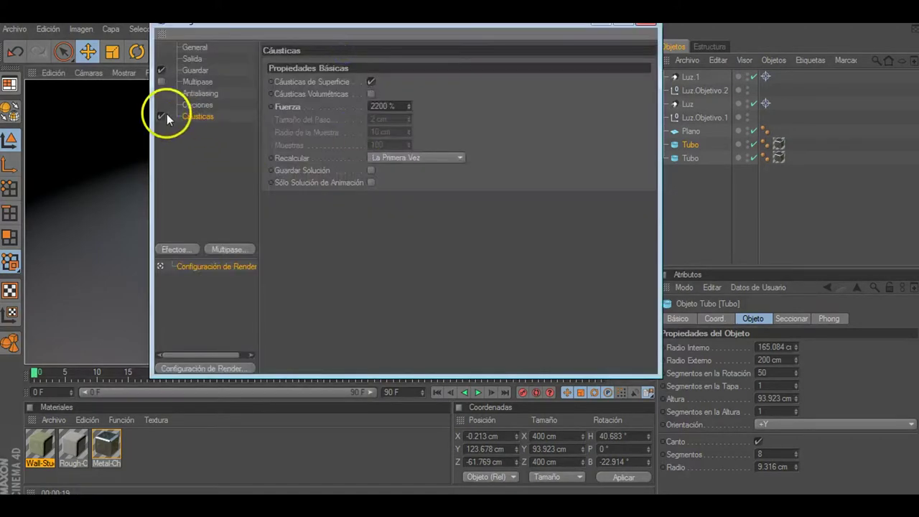
# Minimize Render Settings, preview-render the rings, and bring the settings back up.
pyautogui.click(600, 21)
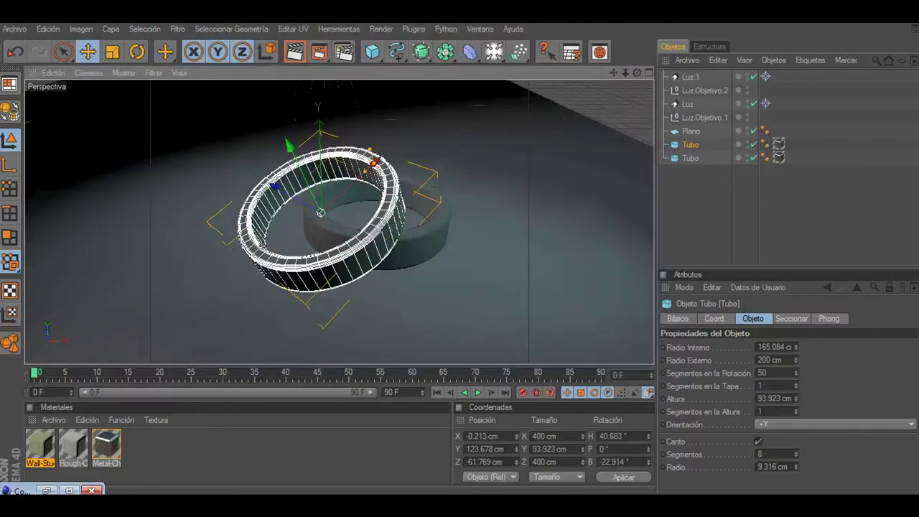
pyautogui.click(297, 53)
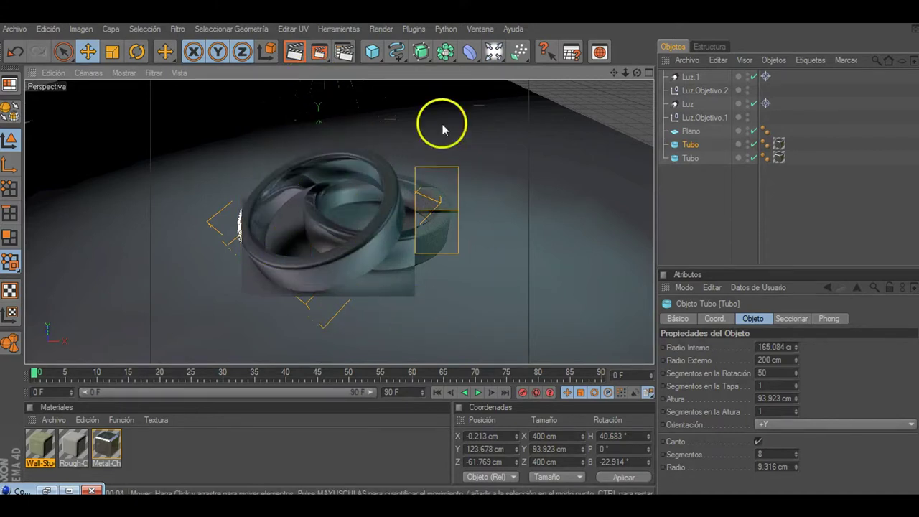
pyautogui.click(344, 52)
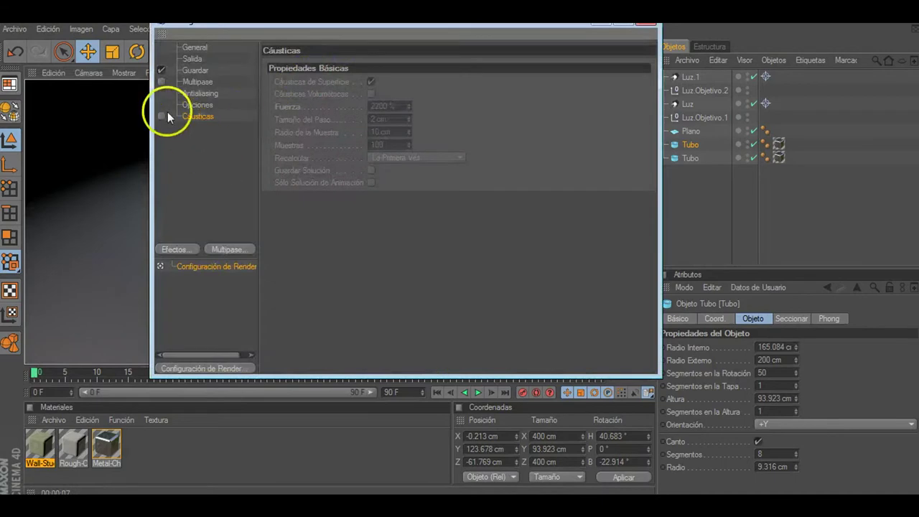
# Tick the Cáusticas checkbox and render the rings with caustics at 2200 % strength.
pyautogui.click(163, 116)
pyautogui.click(601, 20)
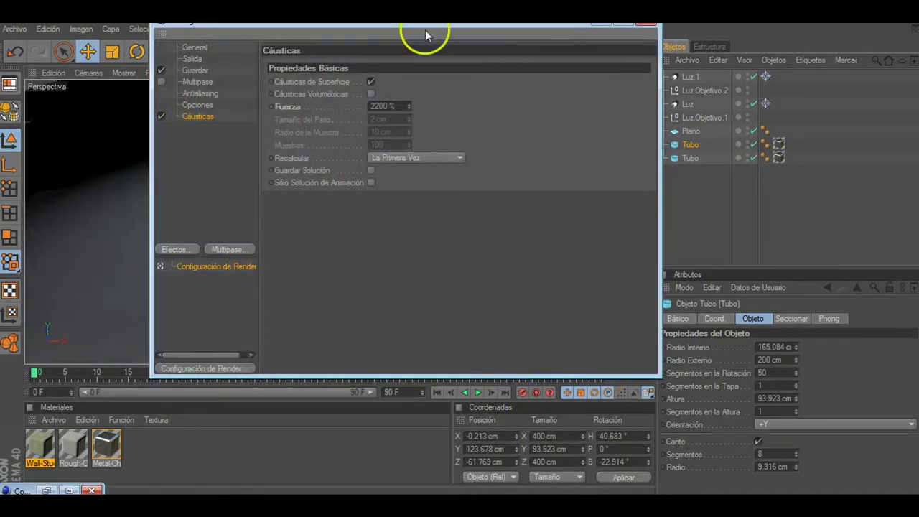
pyautogui.click(294, 52)
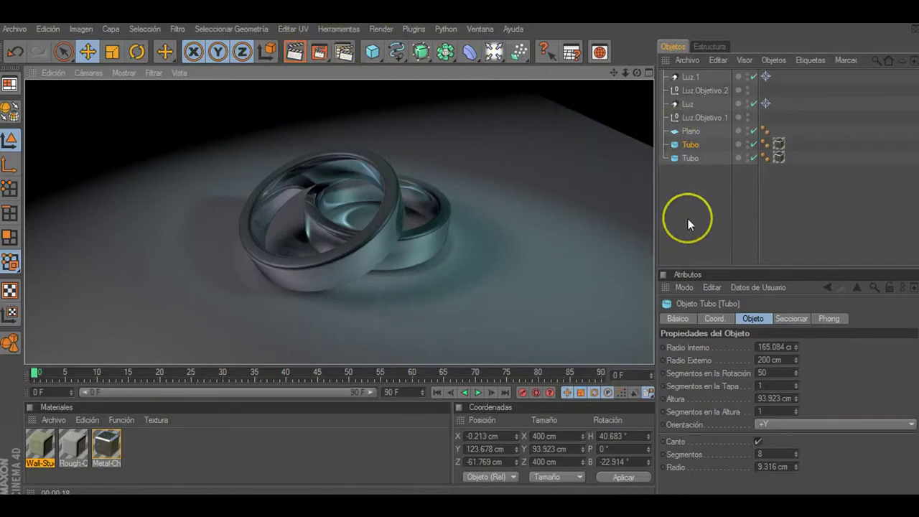
pyautogui.moveTo(702, 185); pyautogui.dragTo(683, 146)
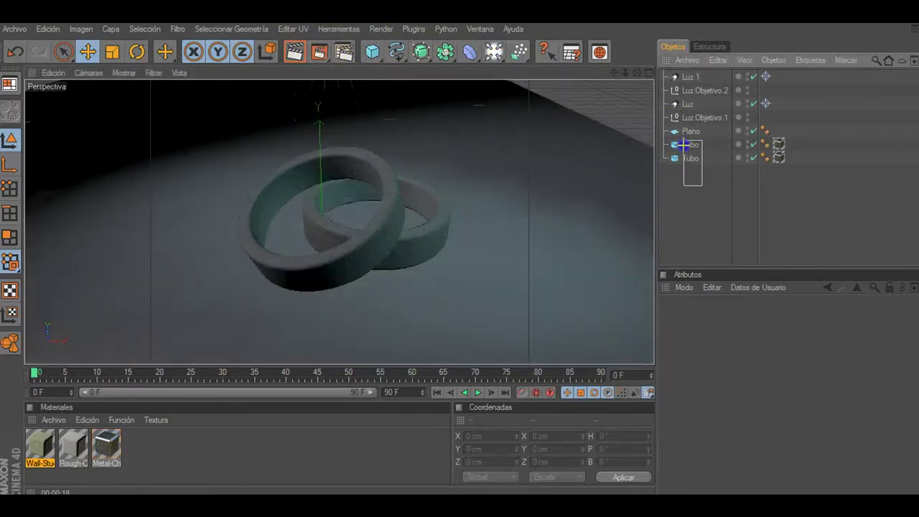
# Delete both rings, add an Esfera sphere, and enlarge it to about 169 cm radius above the floor.
pyautogui.press('Delete')
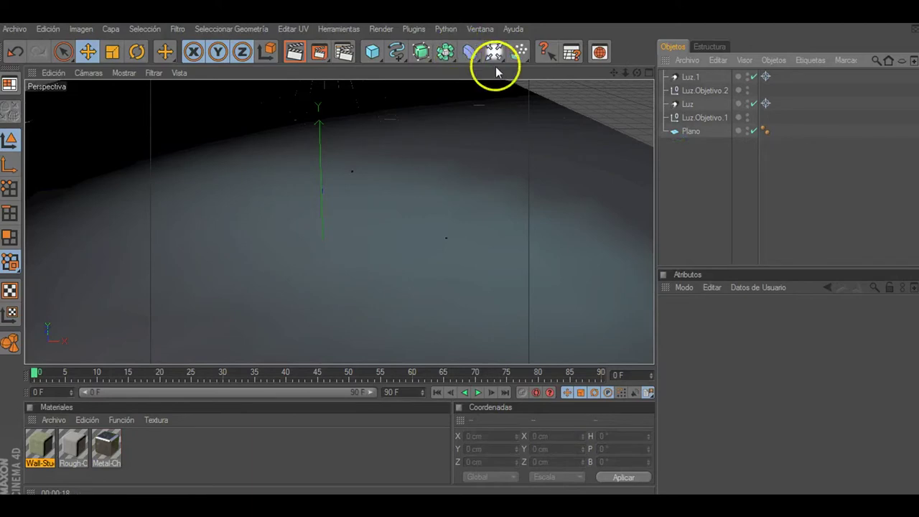
pyautogui.click(393, 57)
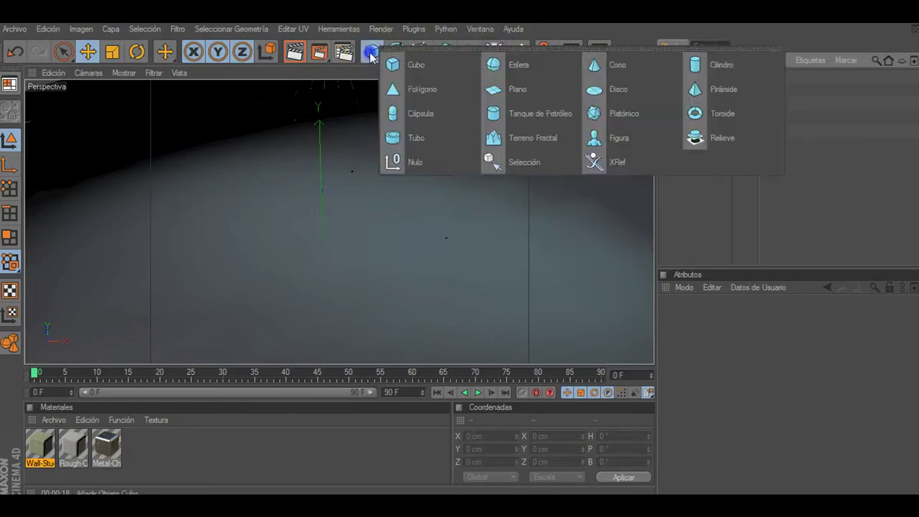
pyautogui.click(524, 64)
pyautogui.moveTo(313, 175); pyautogui.dragTo(313, 131)
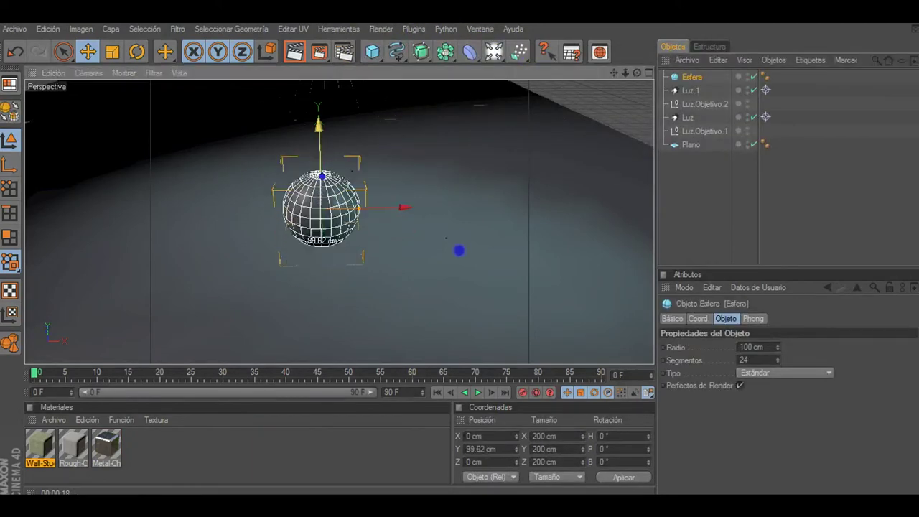
pyautogui.moveTo(404, 188)
pyautogui.mouseDown()
pyautogui.moveTo(442, 188)
pyautogui.moveTo(430, 183)
pyautogui.mouseUp()
# In the four-view layout, raise the sphere to about Y 175 cm and push it back along Z.
pyautogui.click(648, 72)
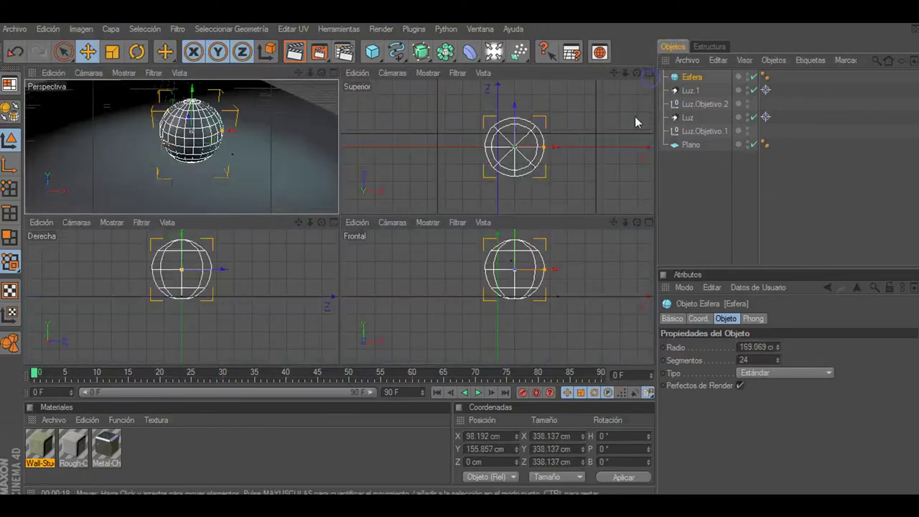
pyautogui.moveTo(544, 269); pyautogui.dragTo(460, 255)
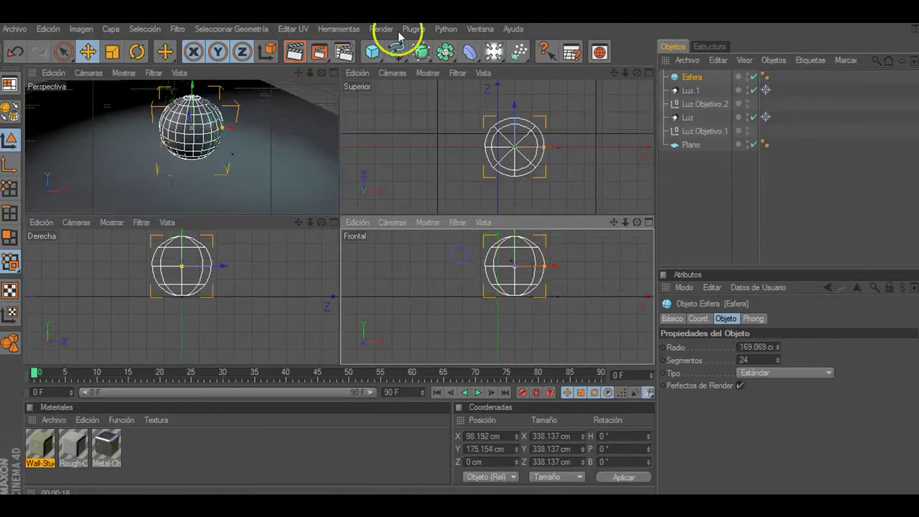
pyautogui.moveTo(514, 132); pyautogui.dragTo(460, 213)
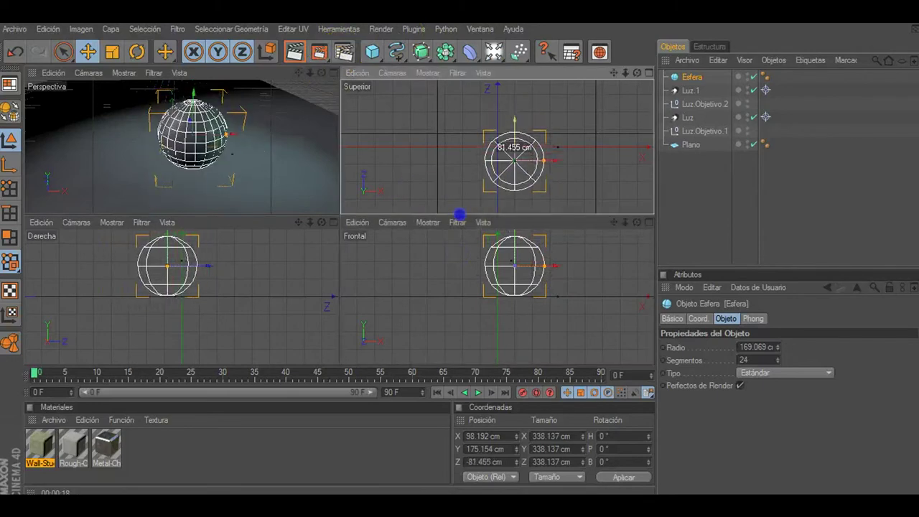
pyautogui.click(333, 73)
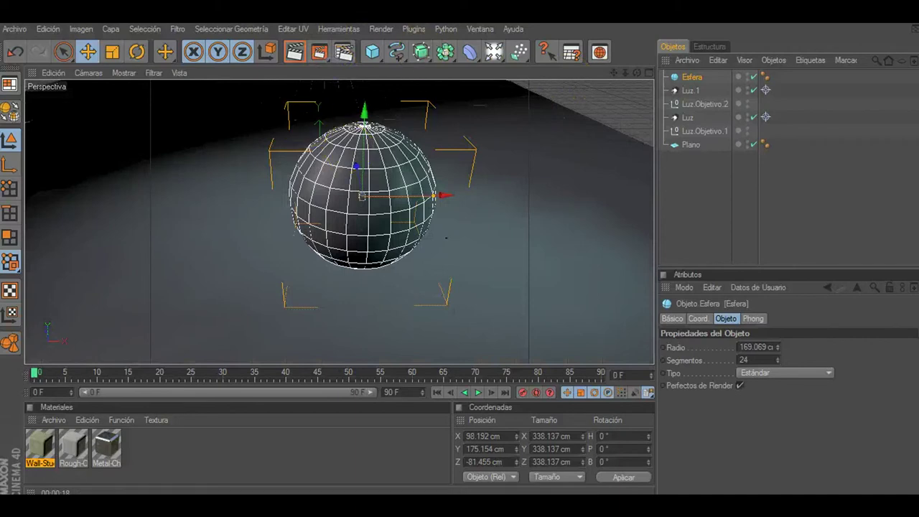
# Load Glass-Simple-Red from the Content Browser's Vidrio folder and drop it onto the Esfera sphere.
pyautogui.click(595, 51)
pyautogui.scroll(-3, 218, 272)
pyautogui.scroll(-3, 218, 272)
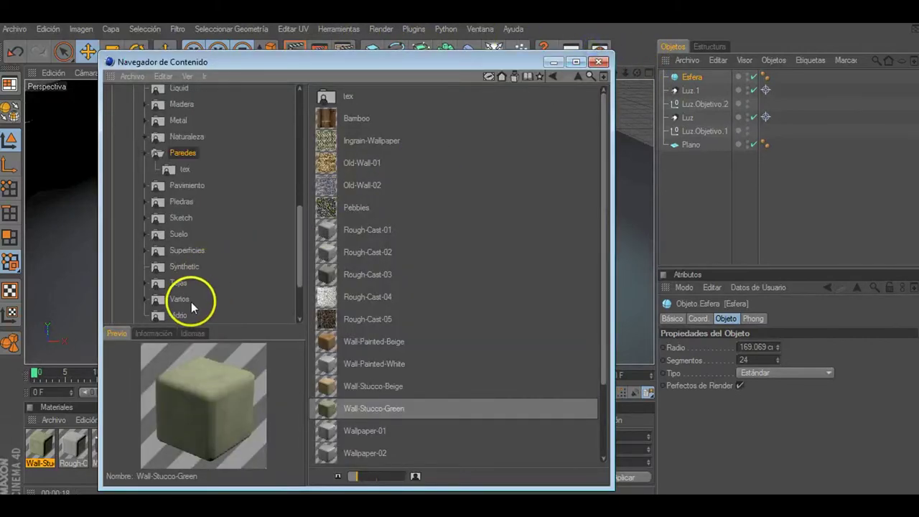
pyautogui.click(183, 316)
pyautogui.scroll(-4, 486, 188)
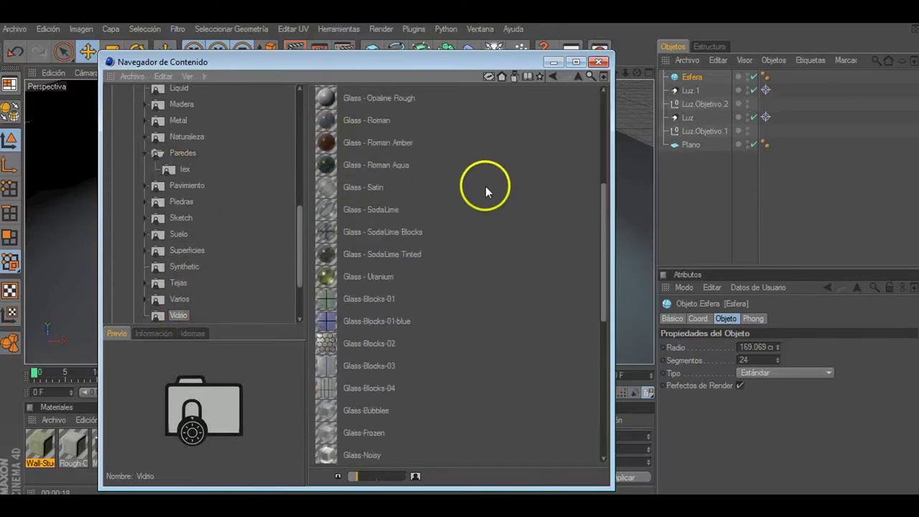
pyautogui.scroll(-3, 420, 277)
pyautogui.scroll(-1, 419, 274)
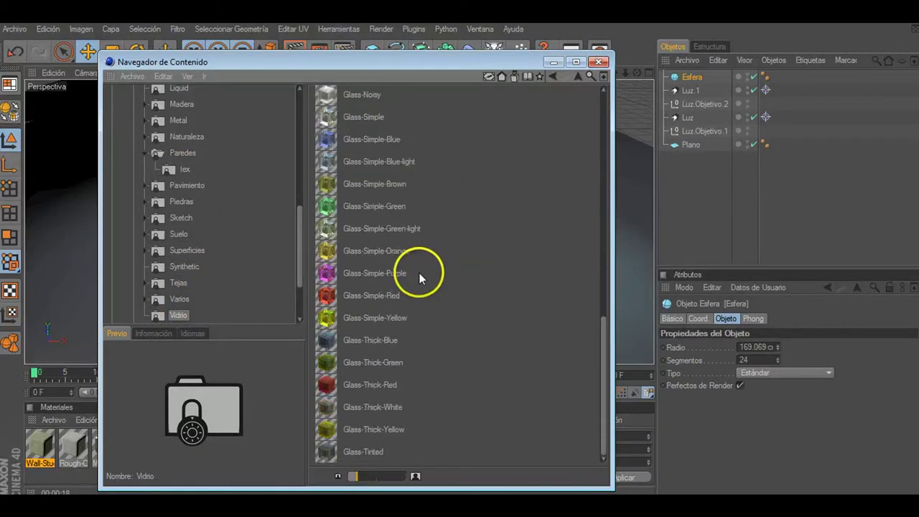
pyautogui.click(372, 385)
pyautogui.doubleClick(387, 295)
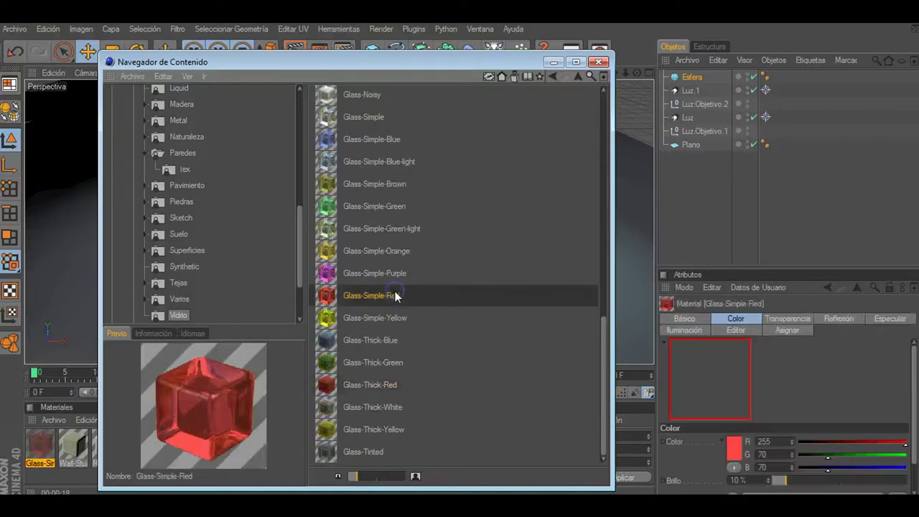
pyautogui.click(598, 62)
pyautogui.moveTo(41, 443)
pyautogui.mouseDown()
pyautogui.moveTo(146, 208)
pyautogui.moveTo(314, 175)
pyautogui.mouseUp()
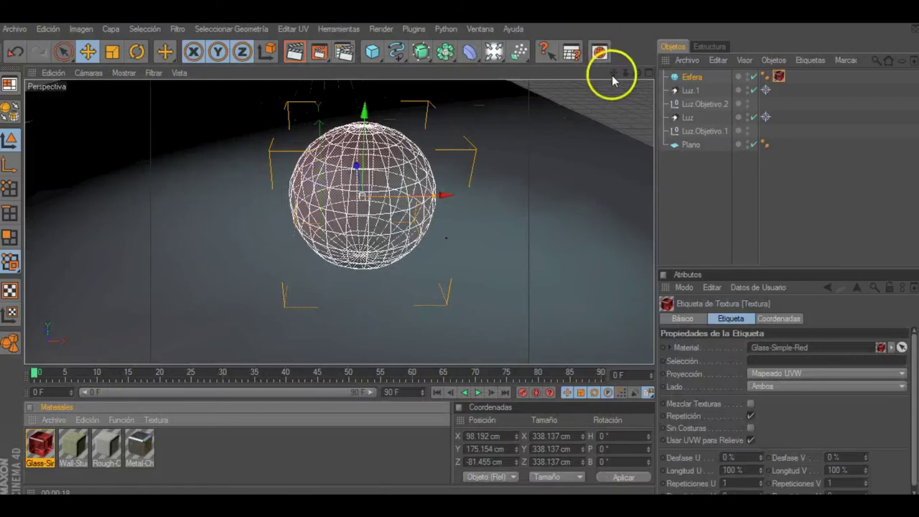
pyautogui.moveTo(614, 73); pyautogui.dragTo(456, 257)
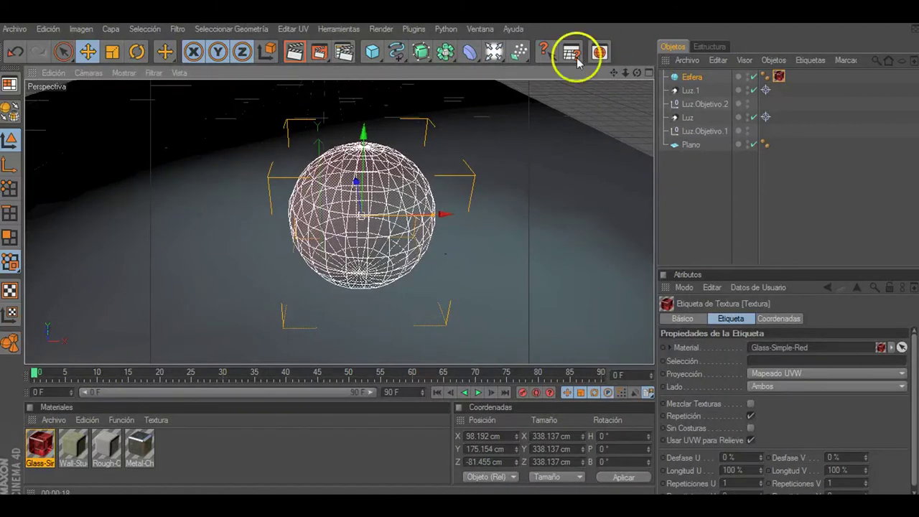
# Render the active view so the red glass Esfera casts caustic spots onto the floor.
pyautogui.click(298, 51)
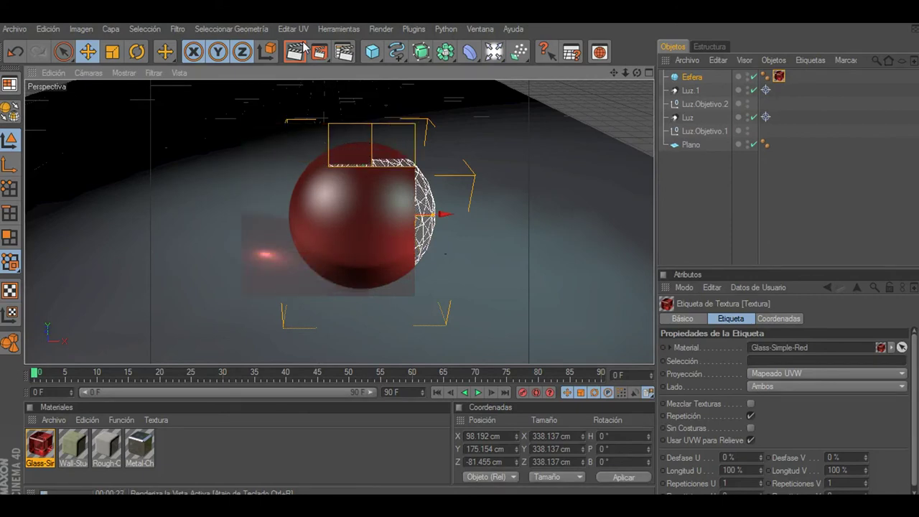
pyautogui.click(290, 85)
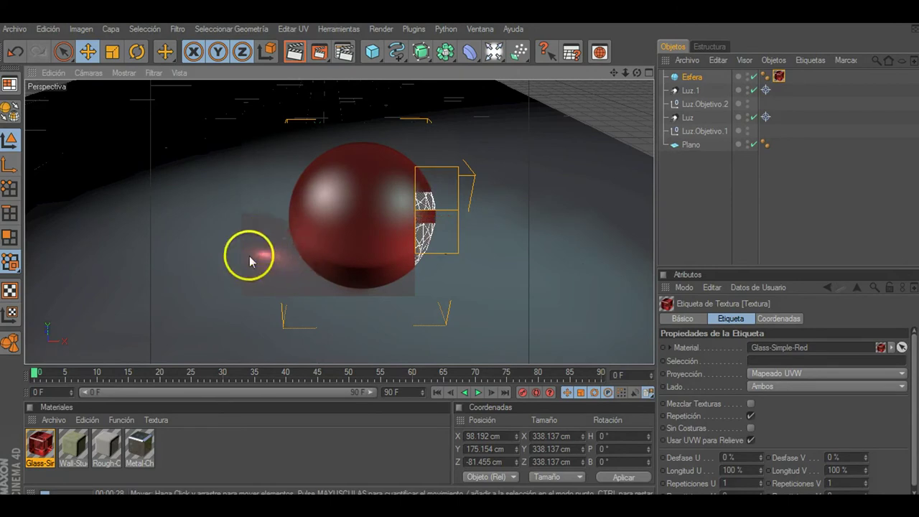